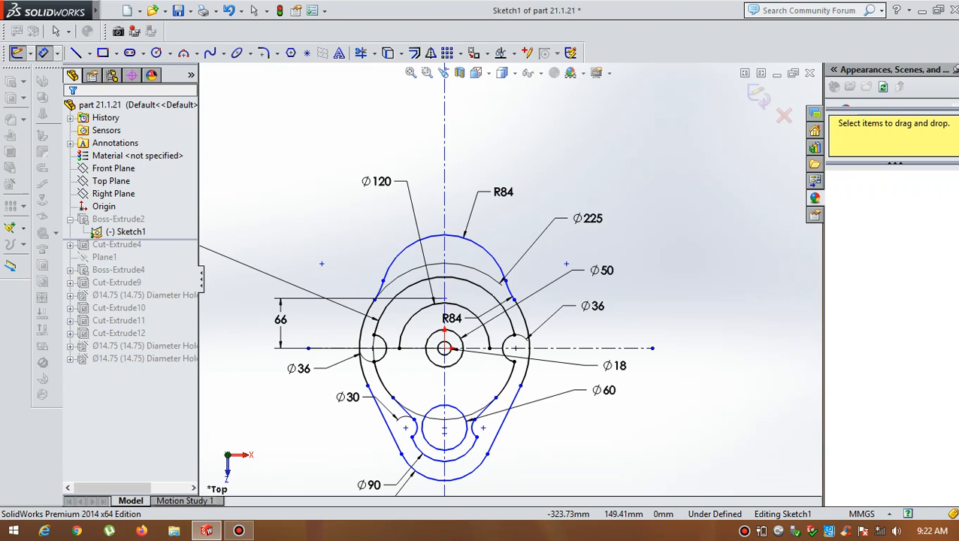
Step: Exit the sketch and roll the model forward to its last feature to inspect the finished cover plate in 3D
left_click(758, 96)
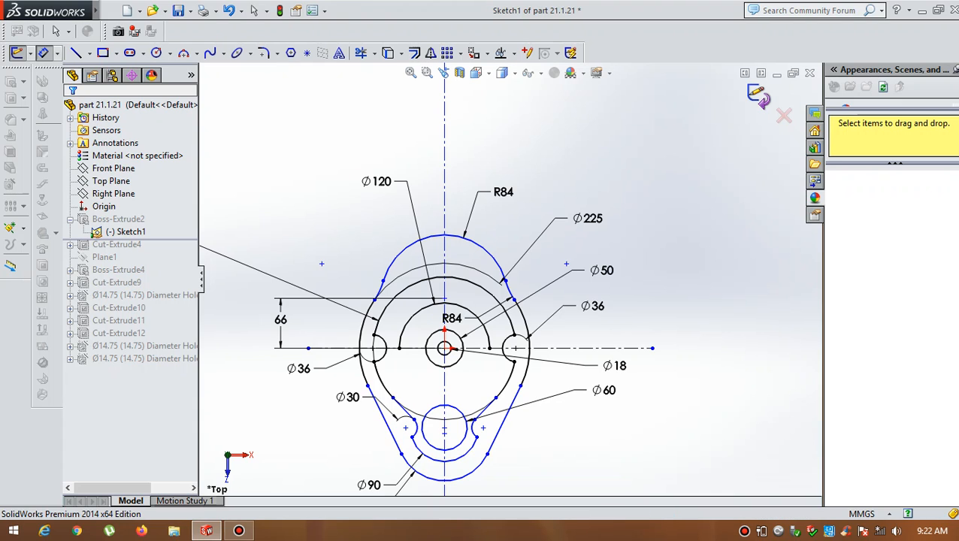
left_click_drag(130, 239, 130, 366)
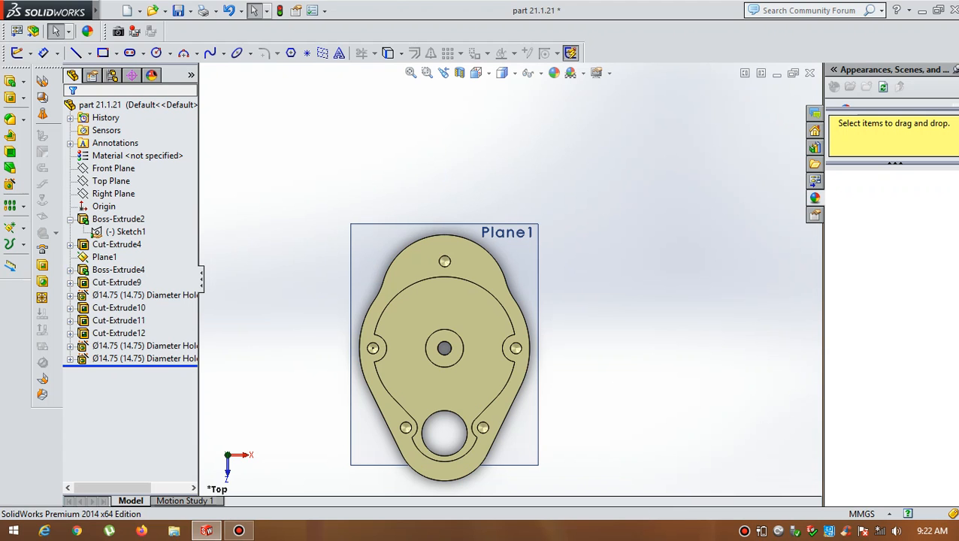
middle_click_drag(451, 323, 526, 316)
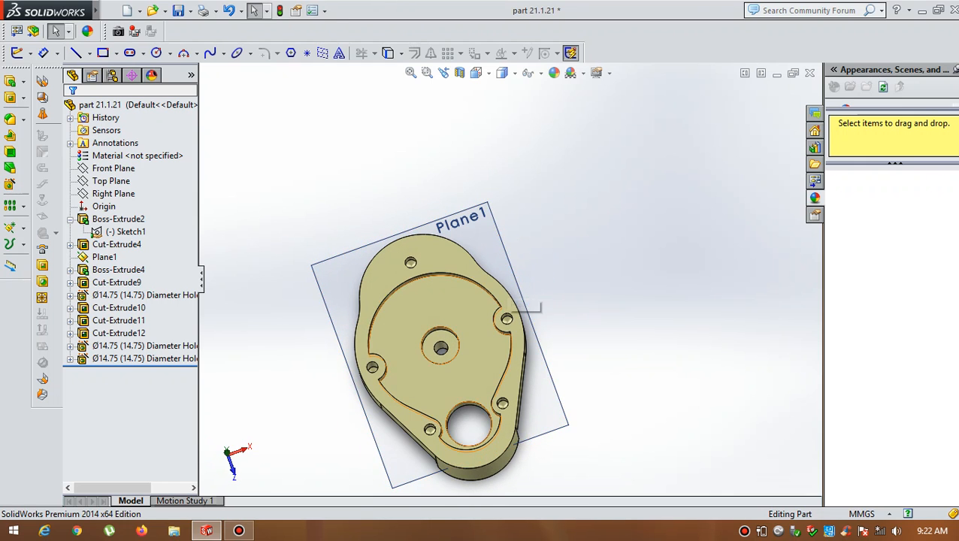
scroll(452, 277, "down", 1)
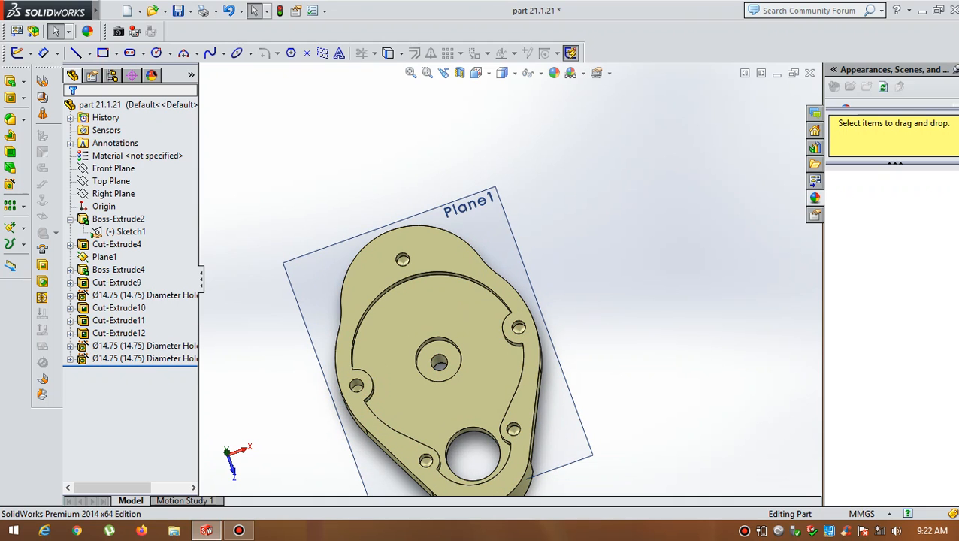
Step: Roll the model back to just after Boss-Extrude2 and open its Sketch1 for editing in the Top view
mouse_move(128, 364)
left_mouse_down()
mouse_move(128, 269)
mouse_move(95, 232)
left_mouse_up()
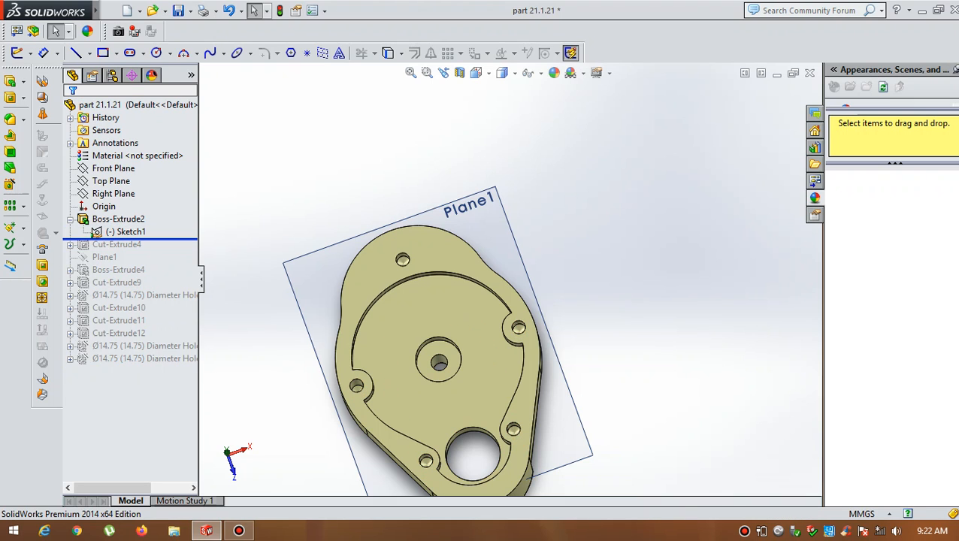
right_click(95, 233)
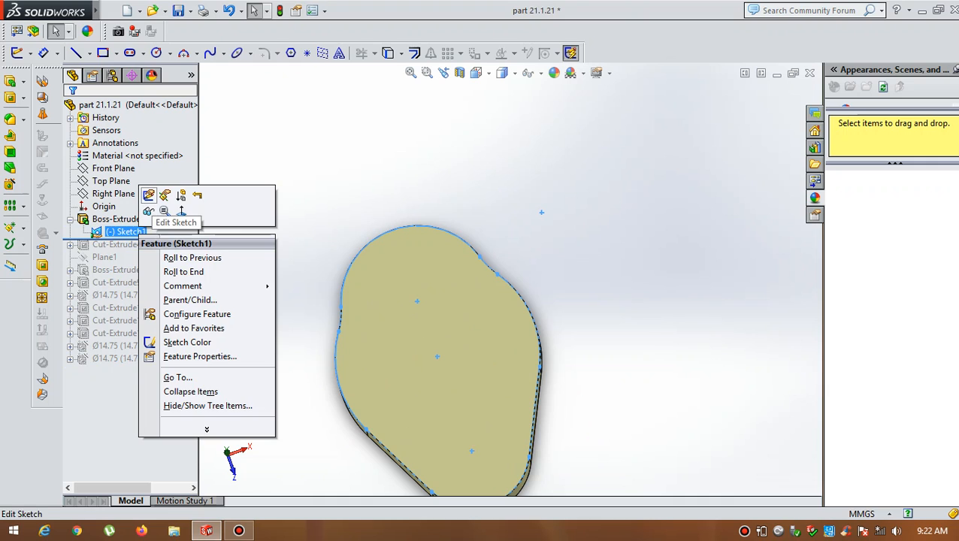
left_click(148, 194)
scroll(512, 278, "up", 4)
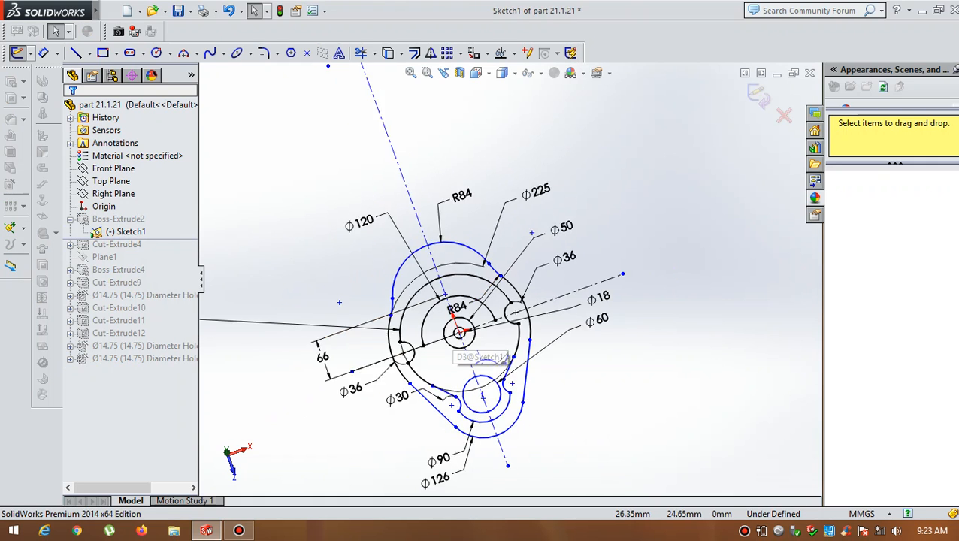
left_click(479, 73)
left_click(547, 143)
scroll(656, 409, "down", 2)
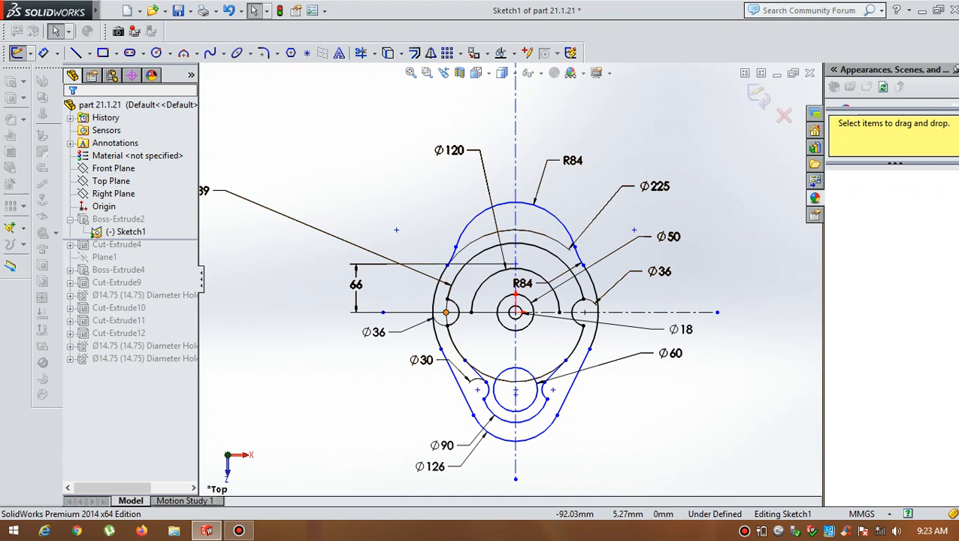
Step: Move the 189 mm diameter dimension closer to the sketch profile
scroll(586, 295, "up", 3)
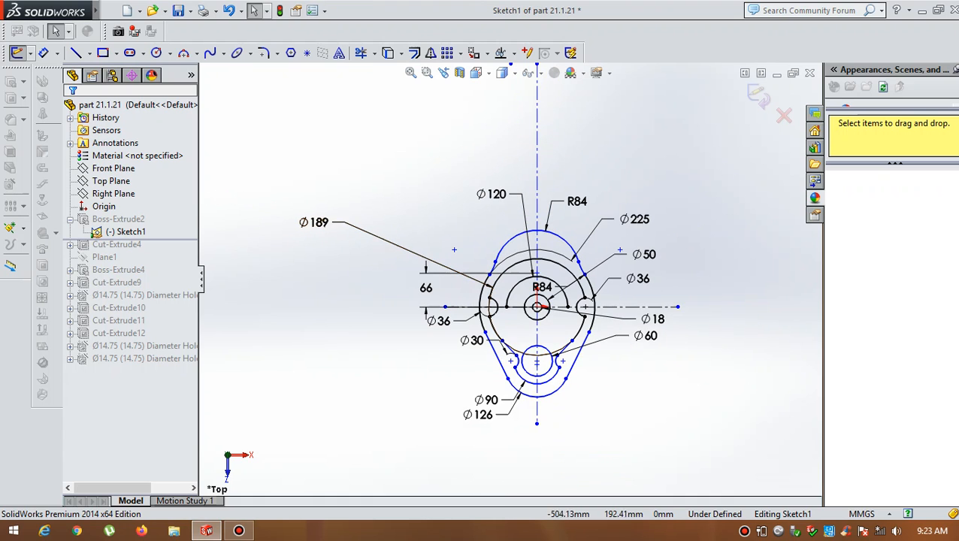
left_click_drag(320, 224, 426, 244)
scroll(561, 255, "down", 2)
scroll(561, 255, "down", 2)
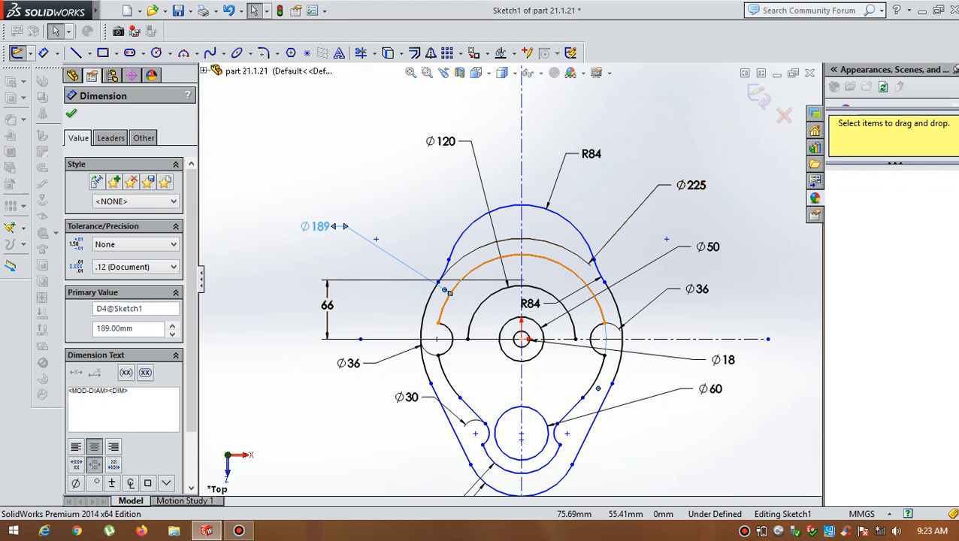
scroll(507, 280, "up", 2)
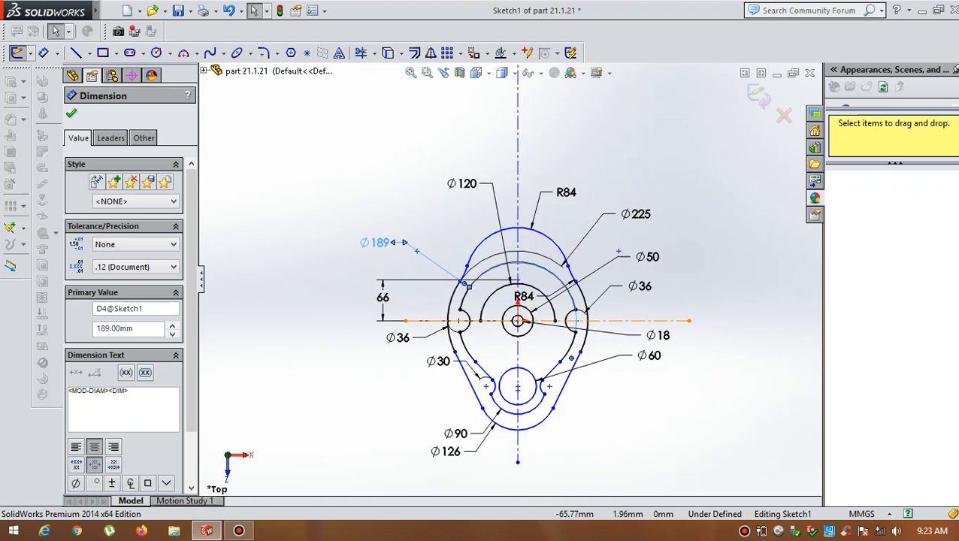
scroll(446, 353, "down", 1)
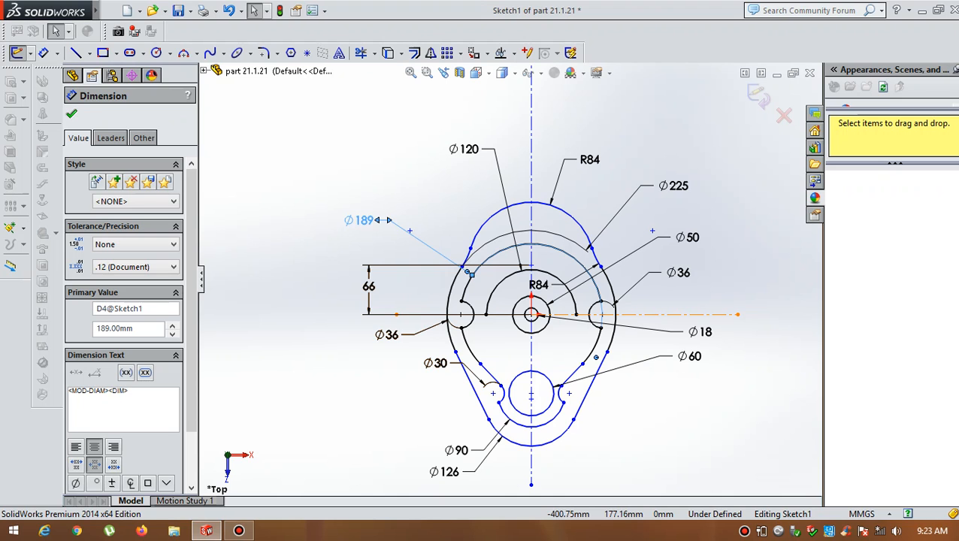
key("Escape")
Step: Dimension the vertical distance from the horizontal centerline to the centre of the lower 60 mm circle
left_click(57, 53)
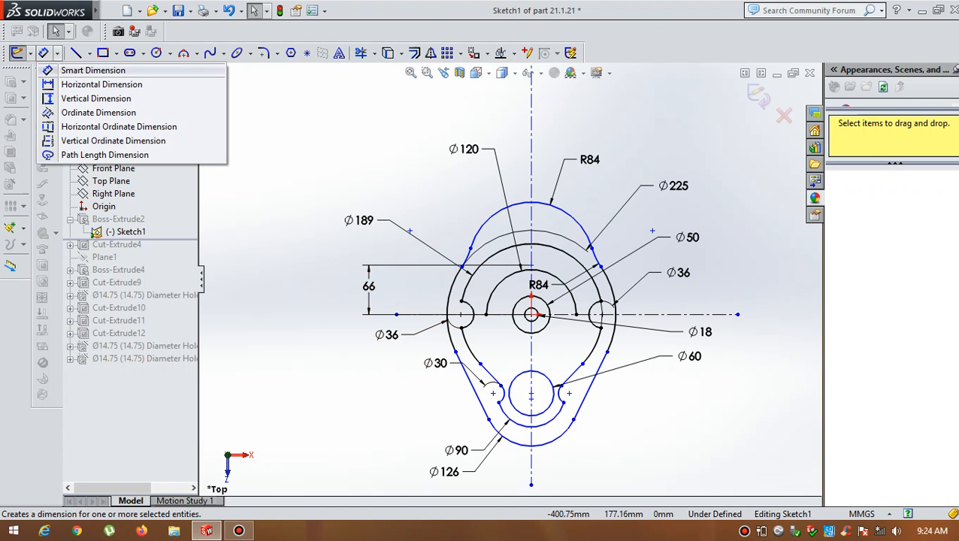
left_click(93, 70)
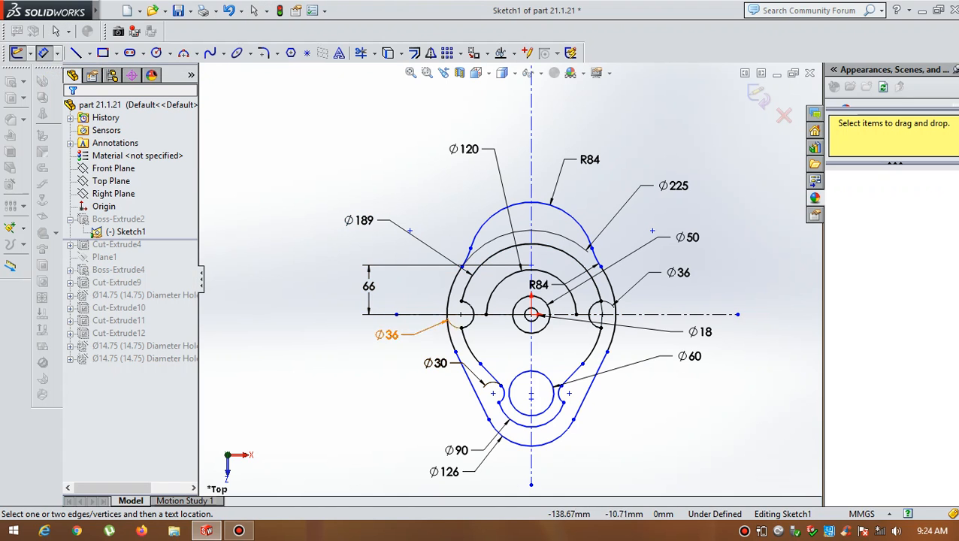
left_click(421, 315)
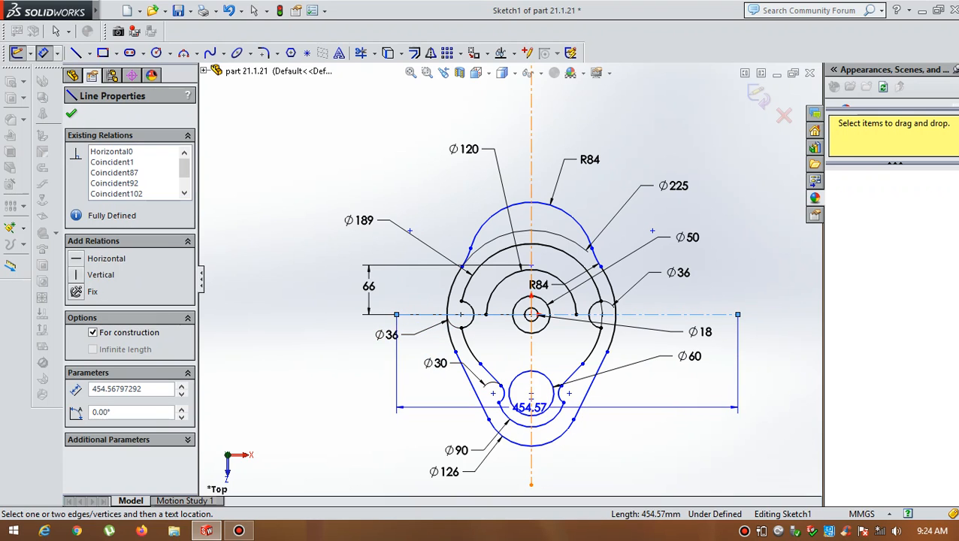
left_click(531, 394)
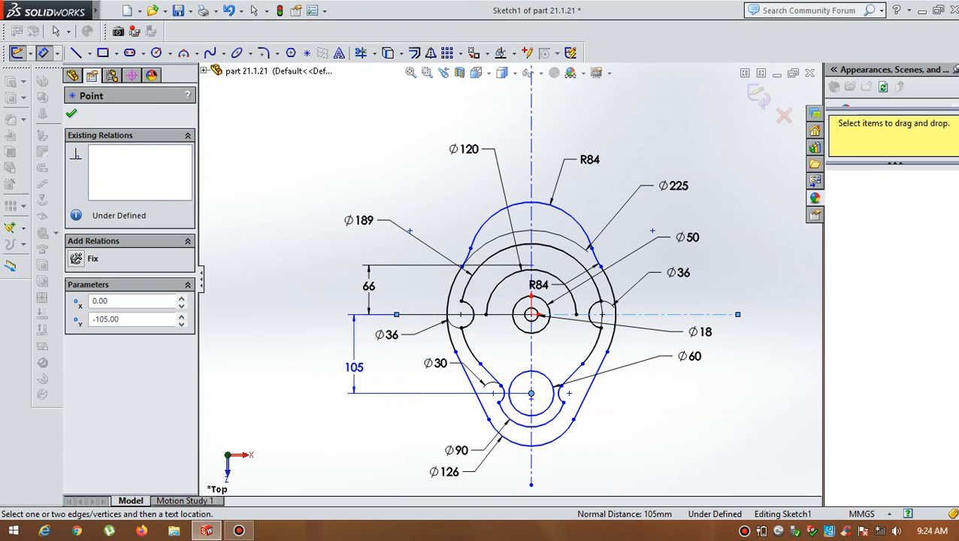
left_click(358, 364)
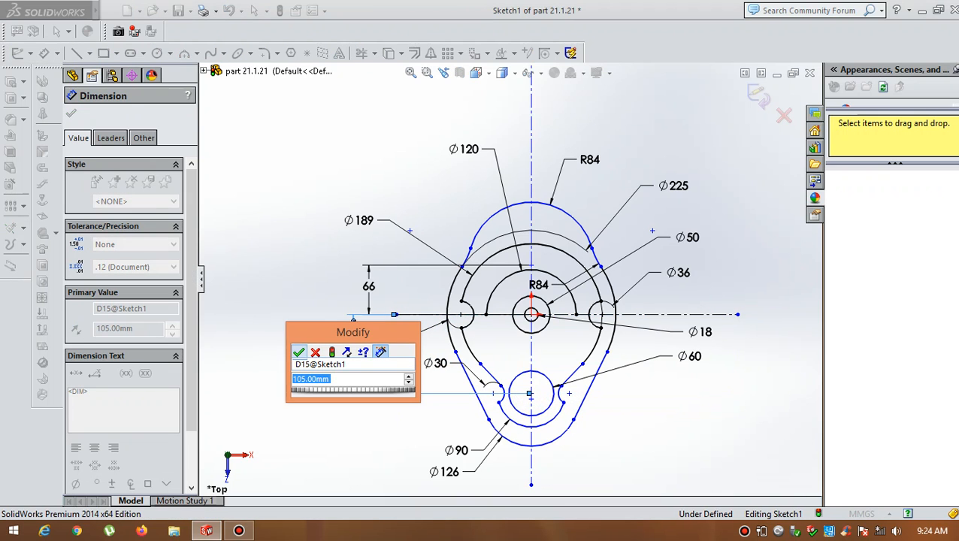
key("Return")
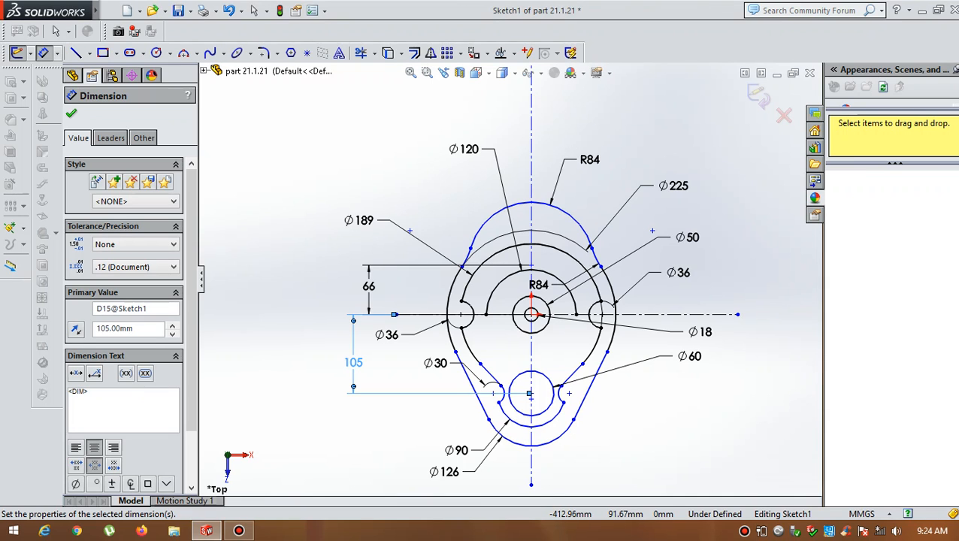
key("Escape")
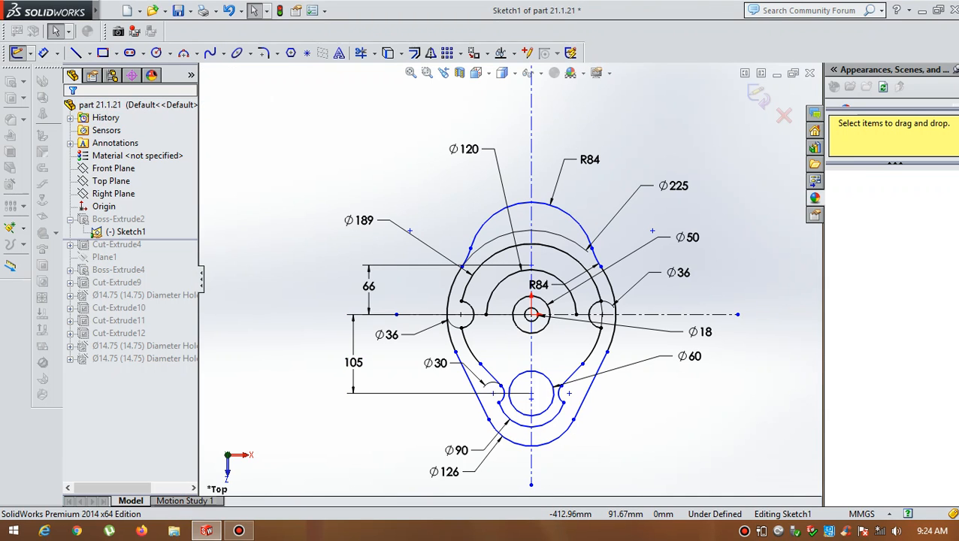
left_click(57, 53)
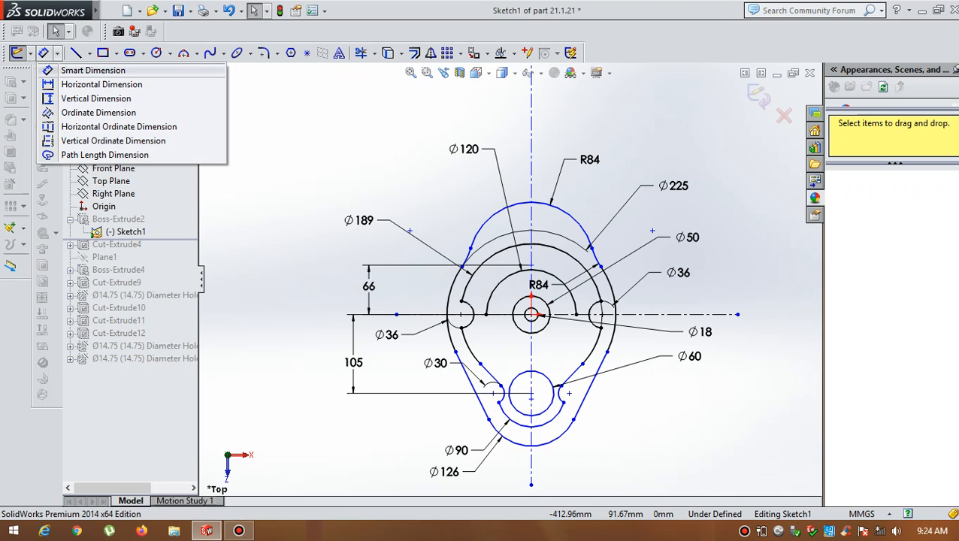
key("Escape")
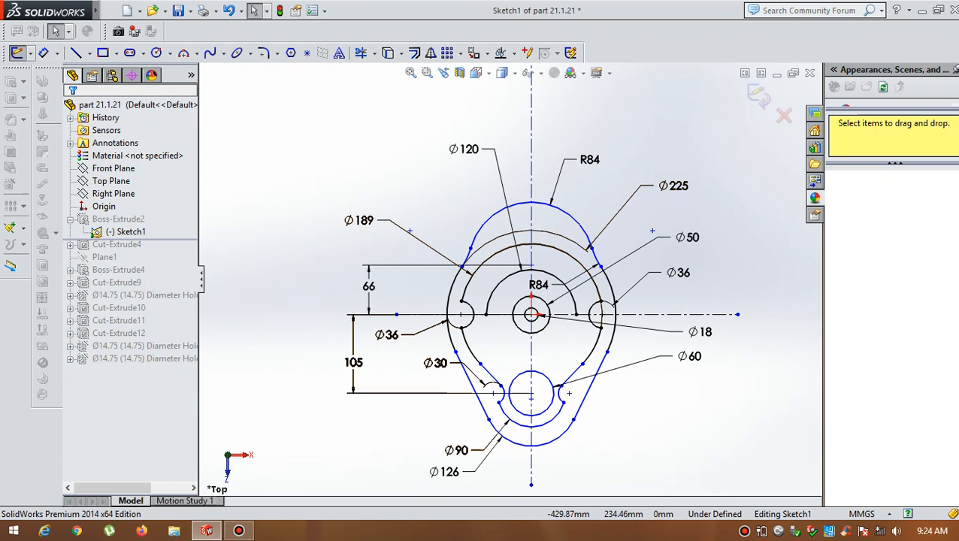
left_click(90, 53)
left_click(100, 70)
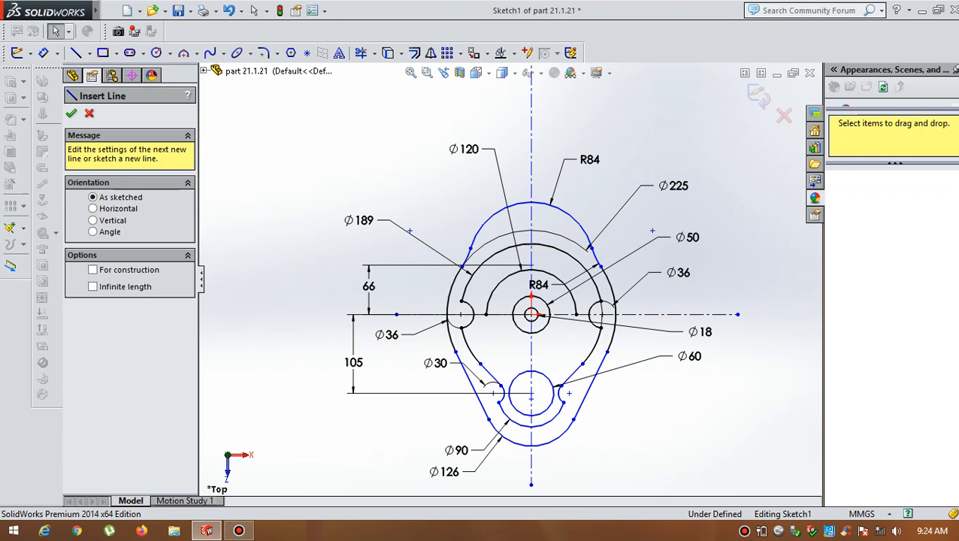
left_click(501, 385)
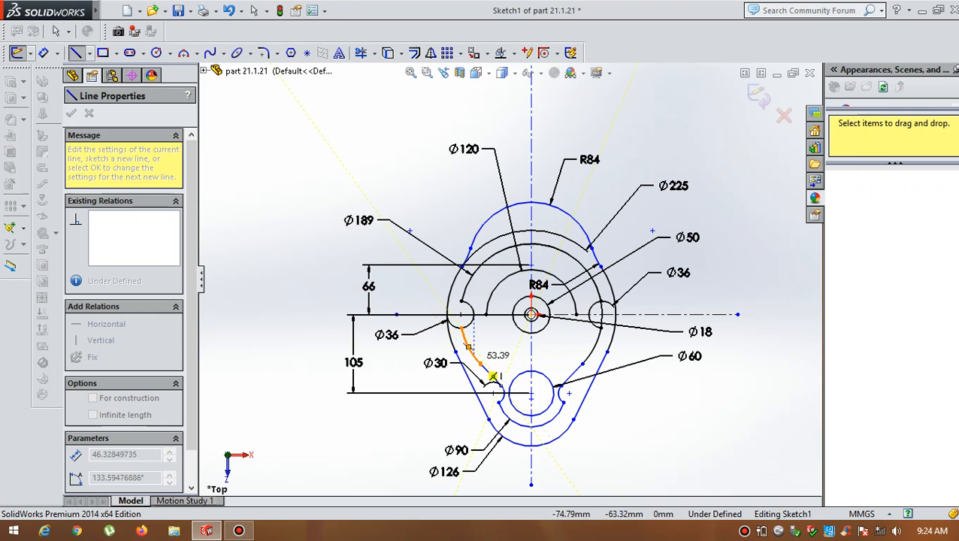
key("Escape")
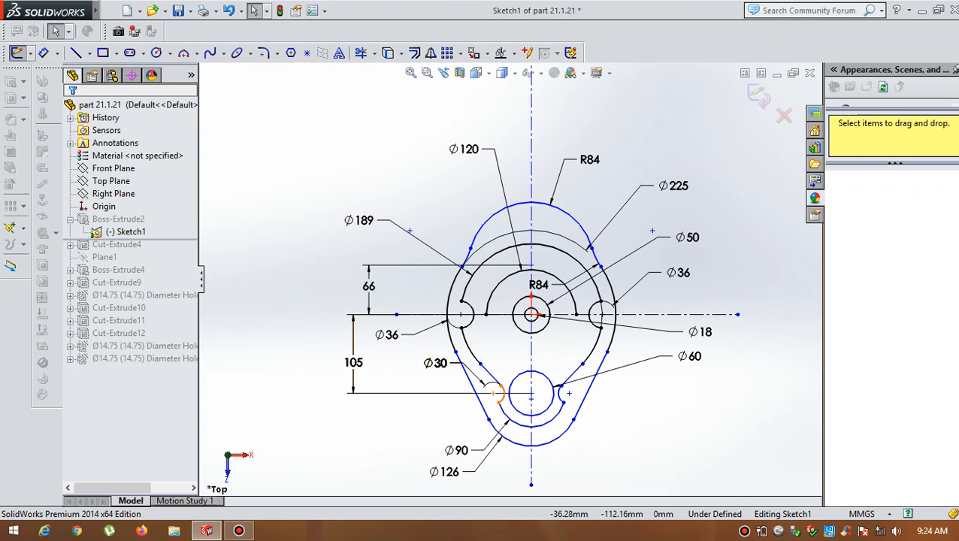
Step: Sketch a circle with a radius of about 67.5 mm centred on the origin
scroll(503, 424, "down", 4)
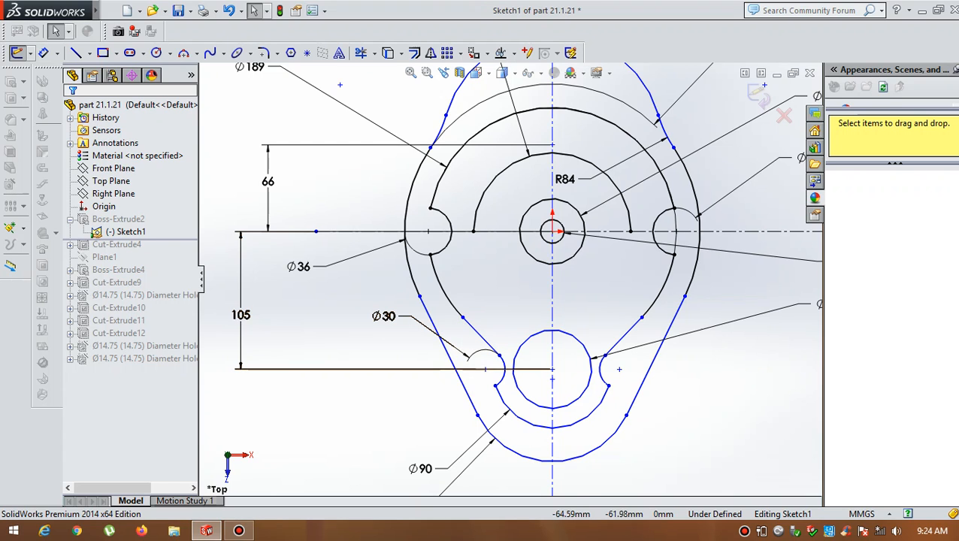
scroll(507, 280, "up", 2)
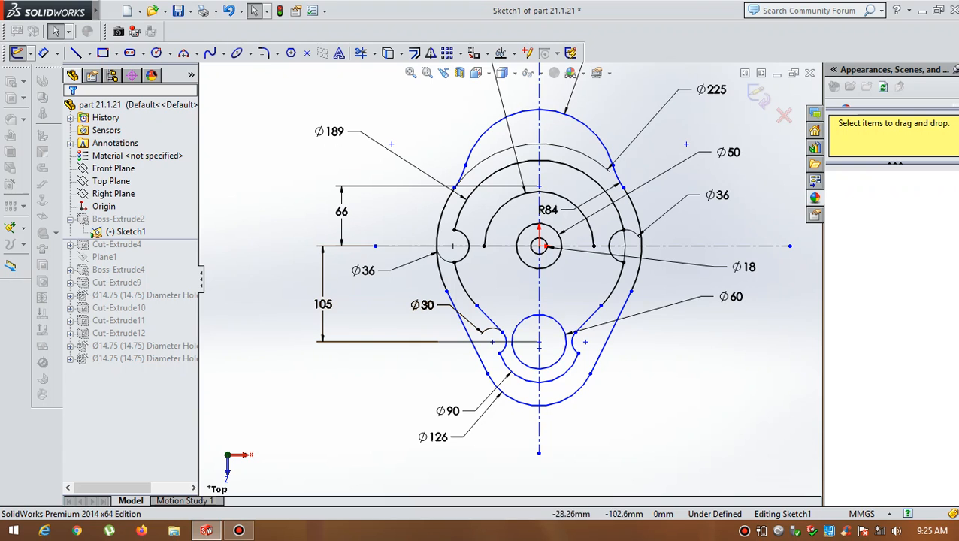
scroll(599, 331, "down", 2)
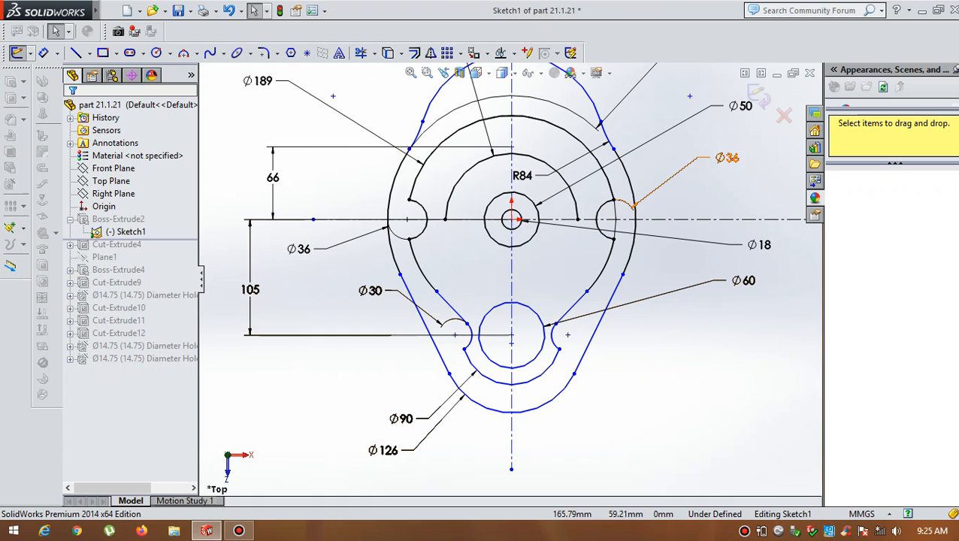
scroll(322, 376, "up", 2)
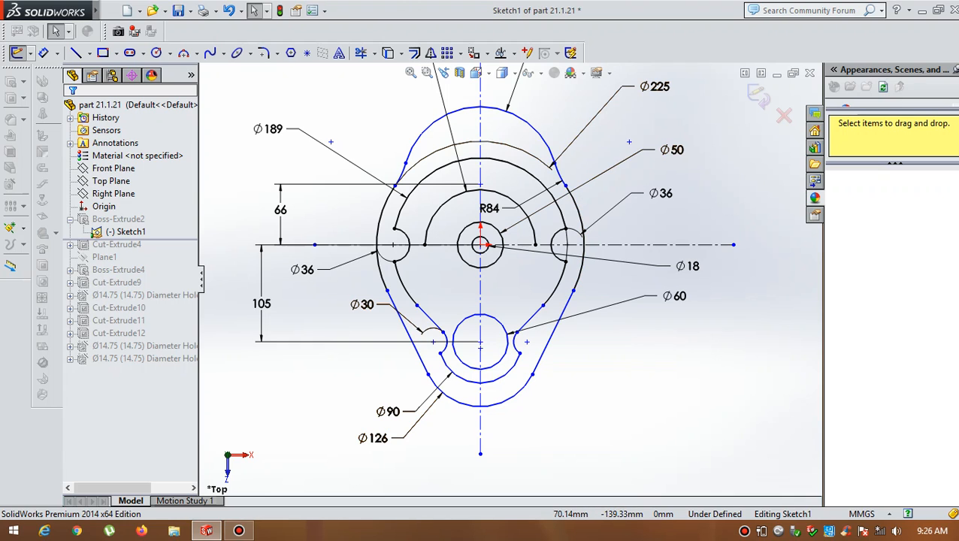
scroll(510, 284, "down", 2)
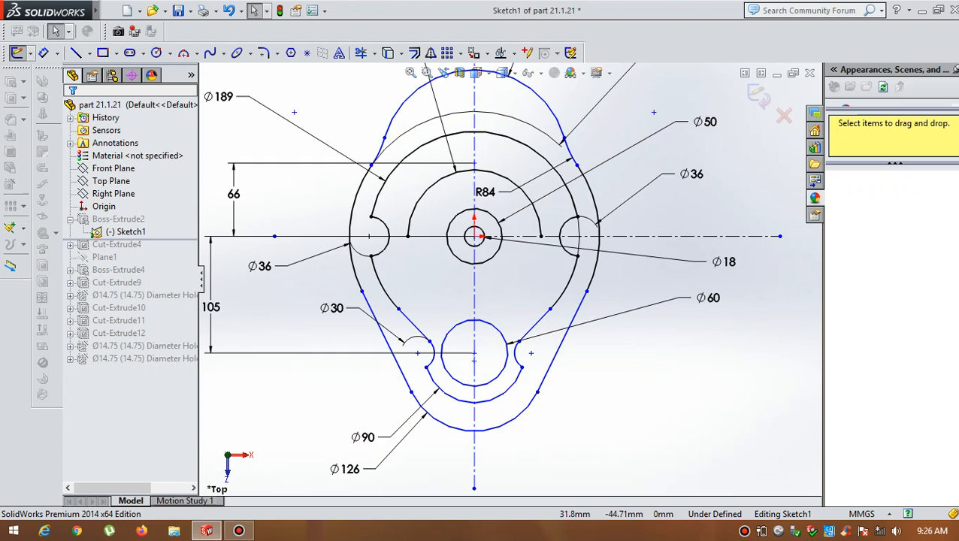
scroll(510, 277, "up", 2)
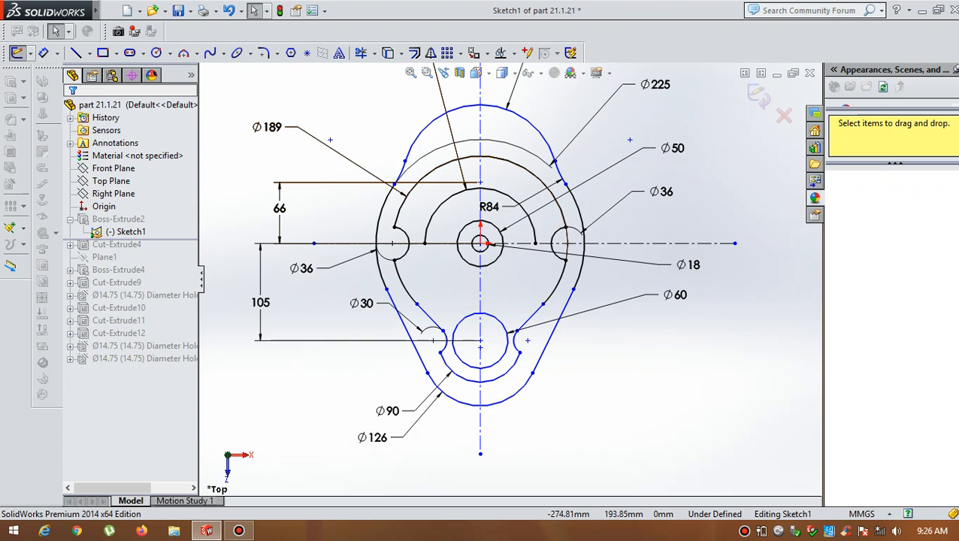
left_click(170, 53)
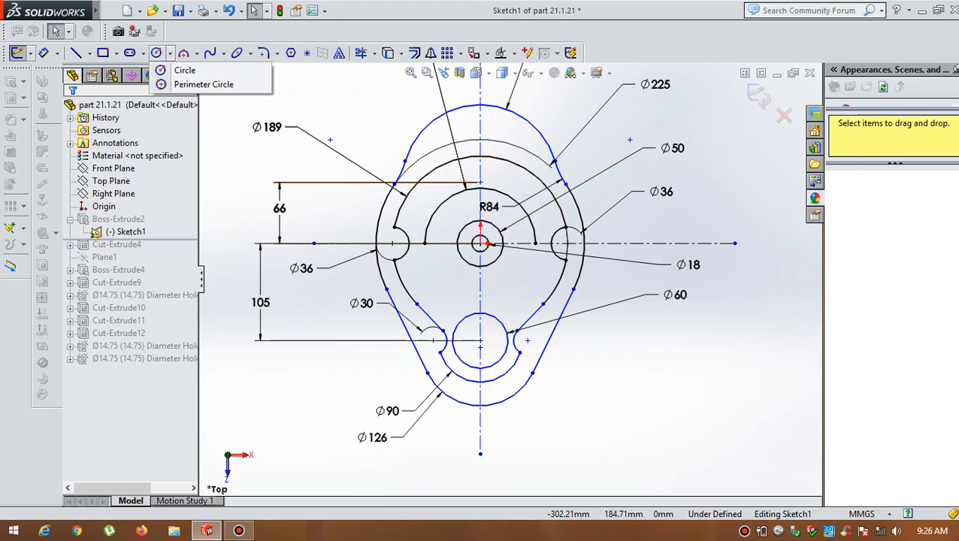
left_click(184, 70)
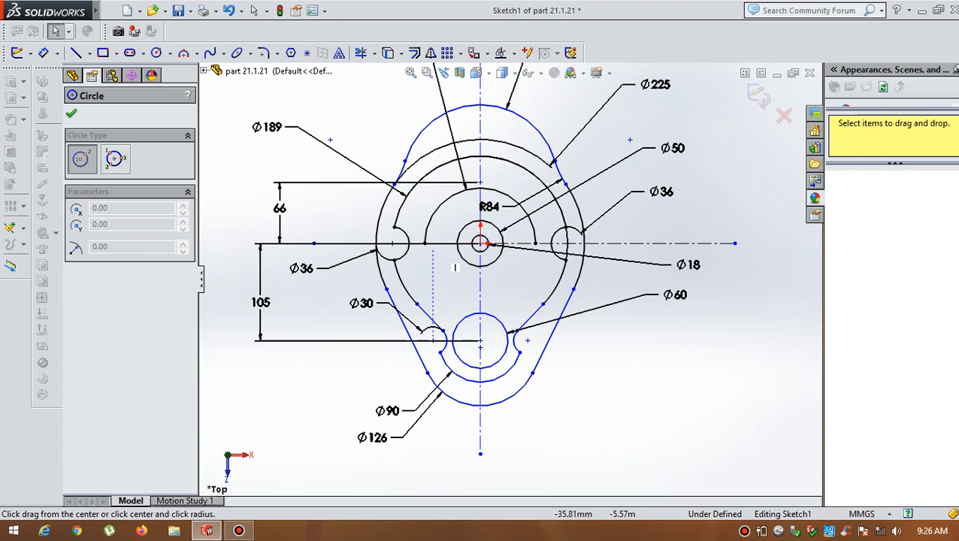
left_click(481, 243)
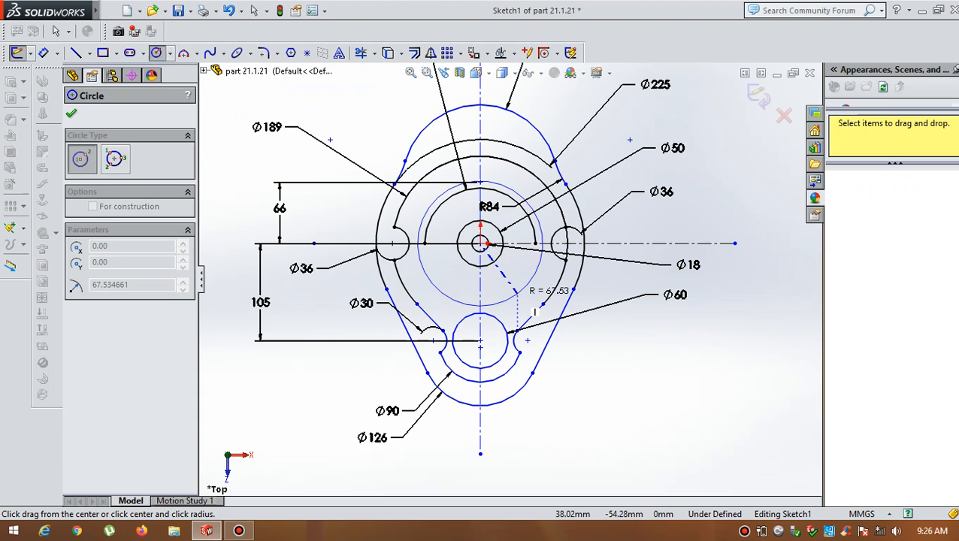
left_click(516, 293)
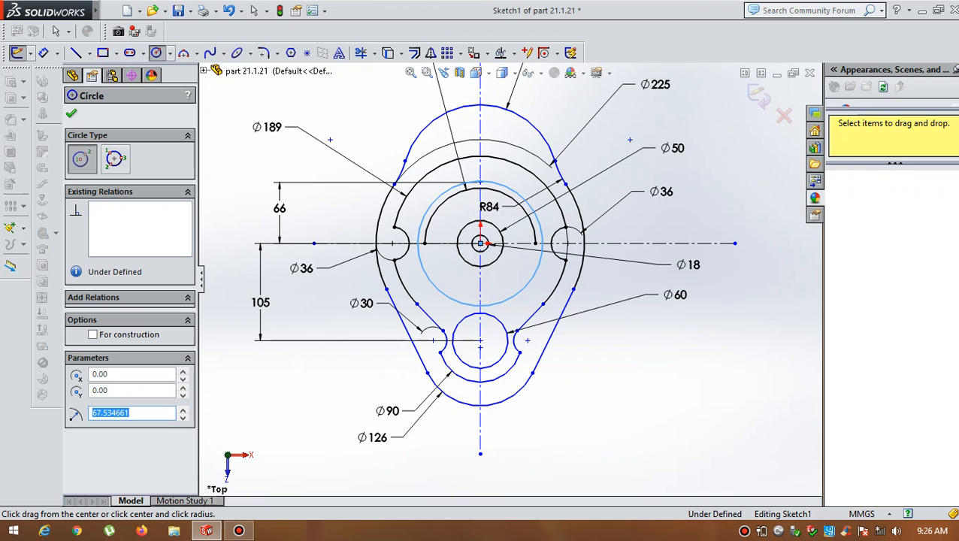
key("Escape")
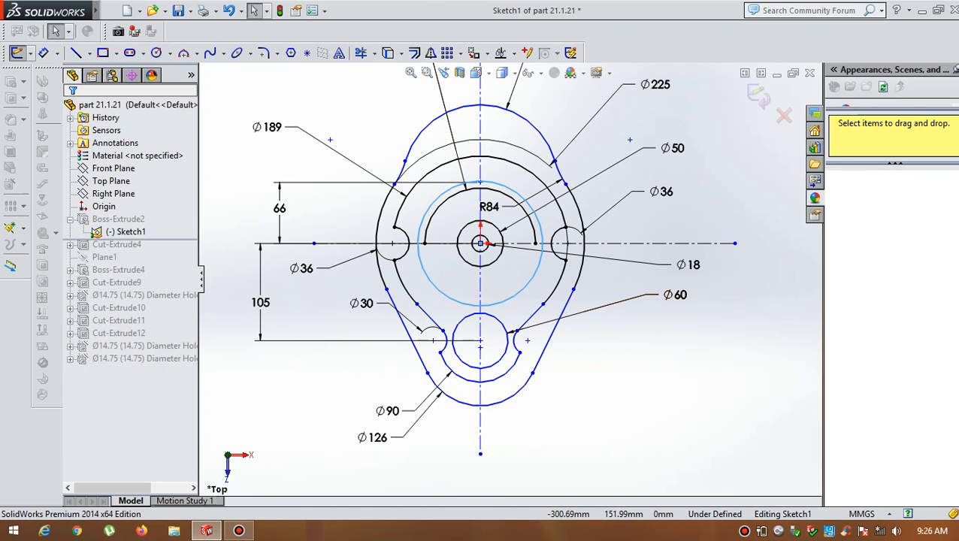
Step: Dimension the new origin-centred circle with a diameter of 225 mm
left_click(44, 53)
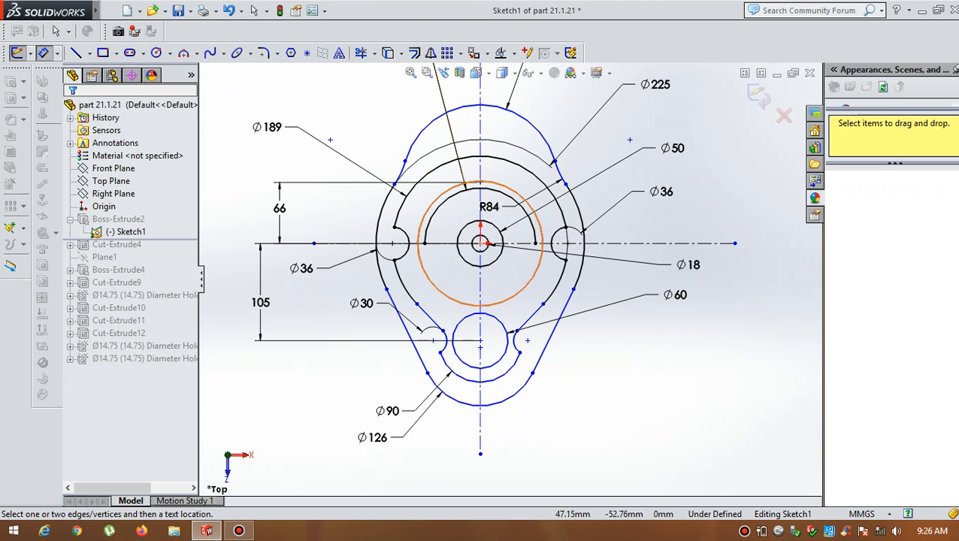
left_click(526, 285)
left_click(662, 368)
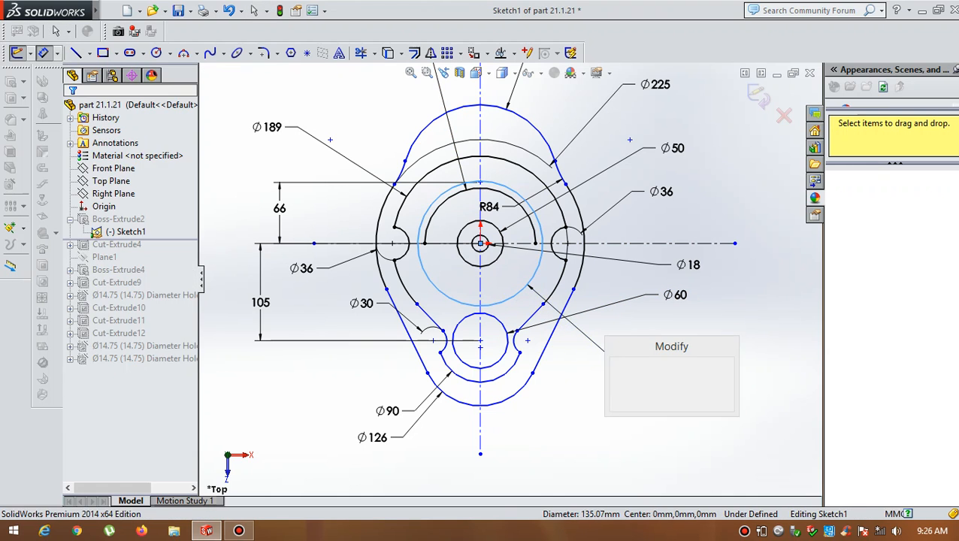
type("25")
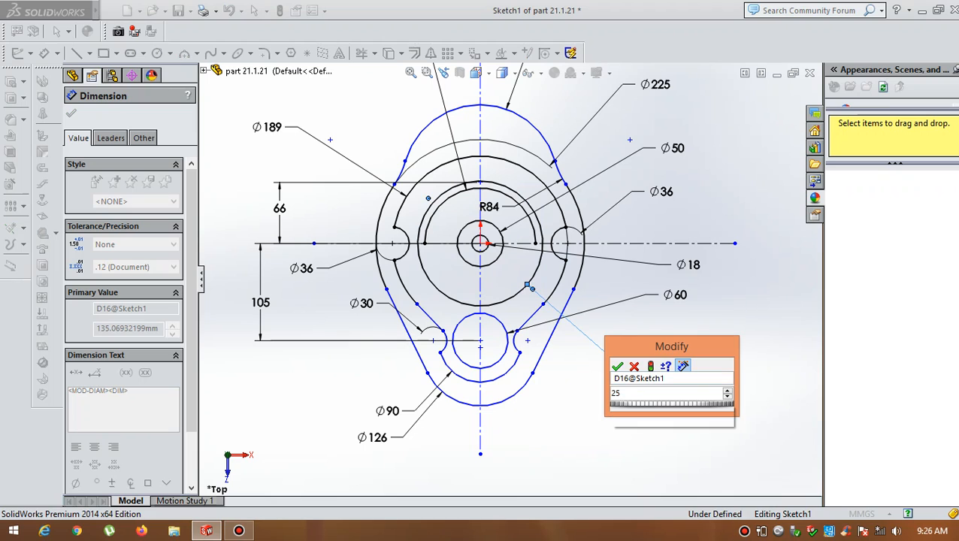
type("25")
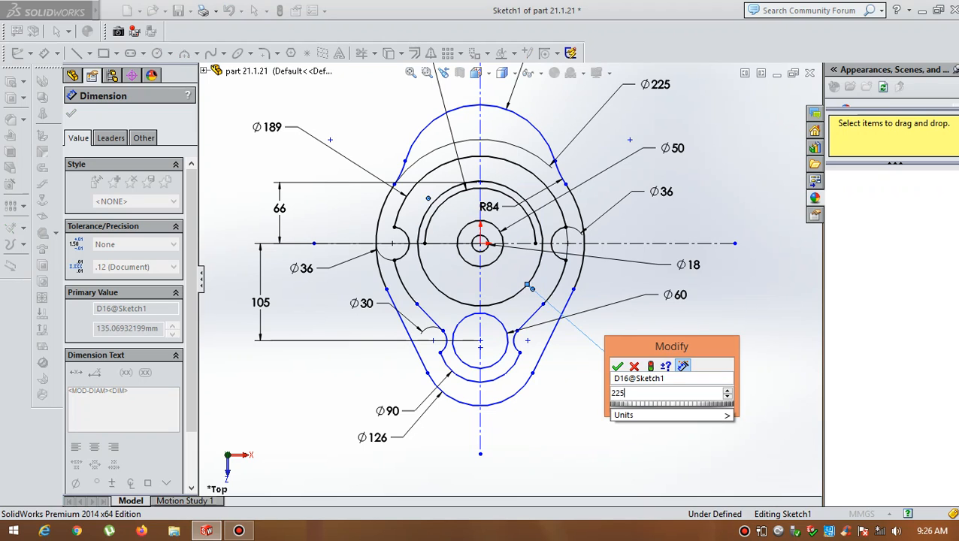
key("Return")
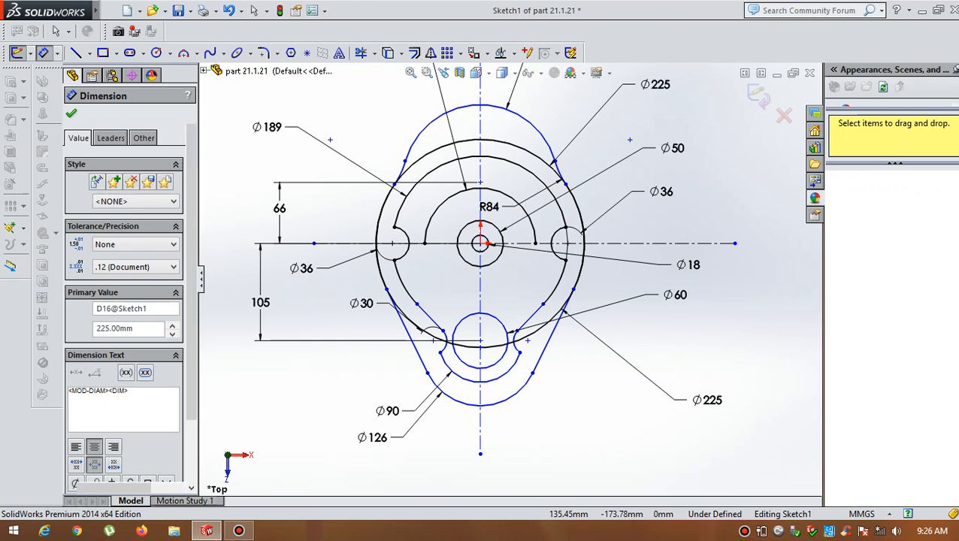
key("Escape")
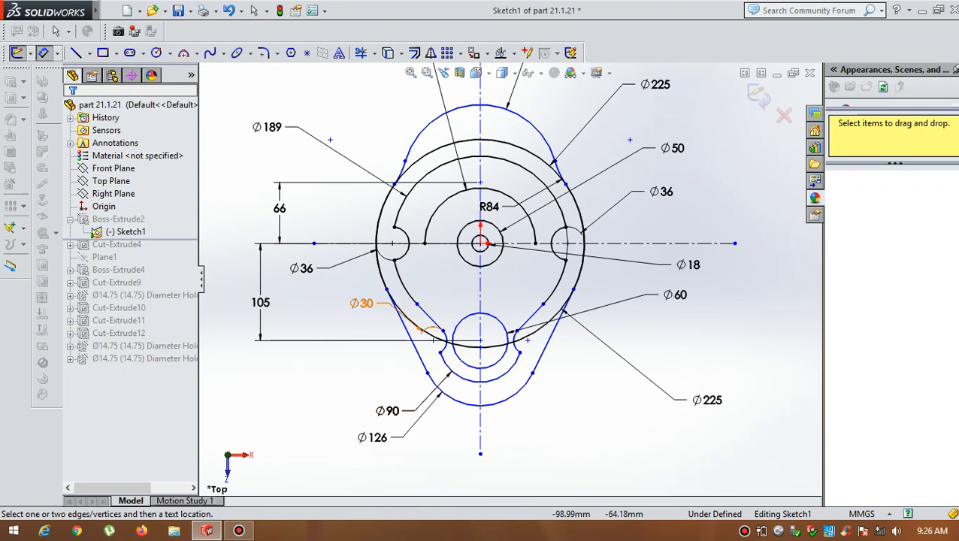
Step: Sketch a circle with a radius of about 82 mm centred on the lowest point of the new 225 mm circle
left_click(157, 53)
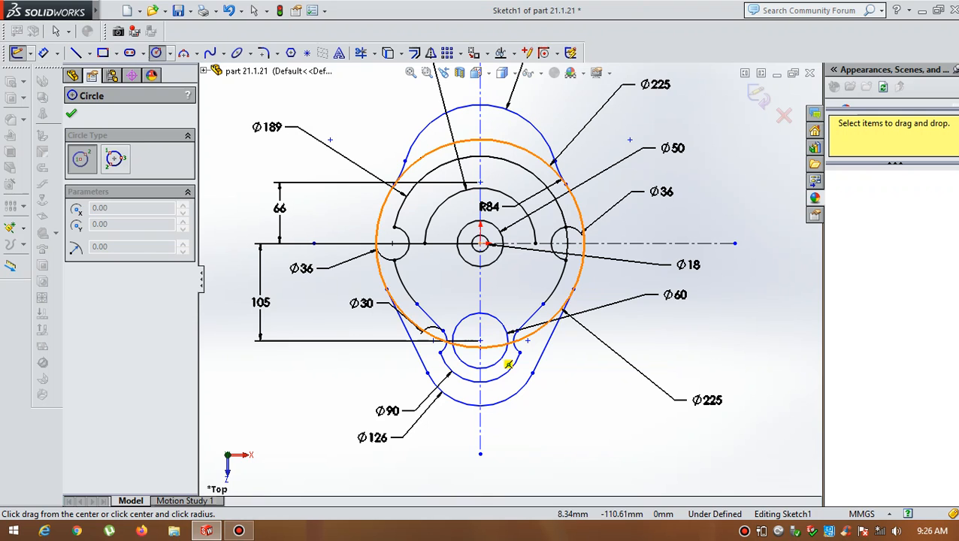
left_click(481, 348)
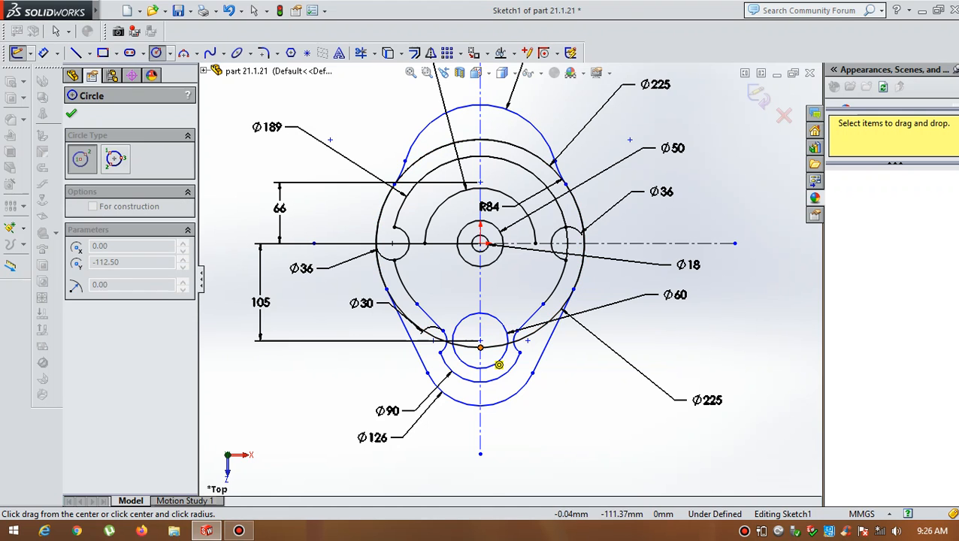
left_click(543, 400)
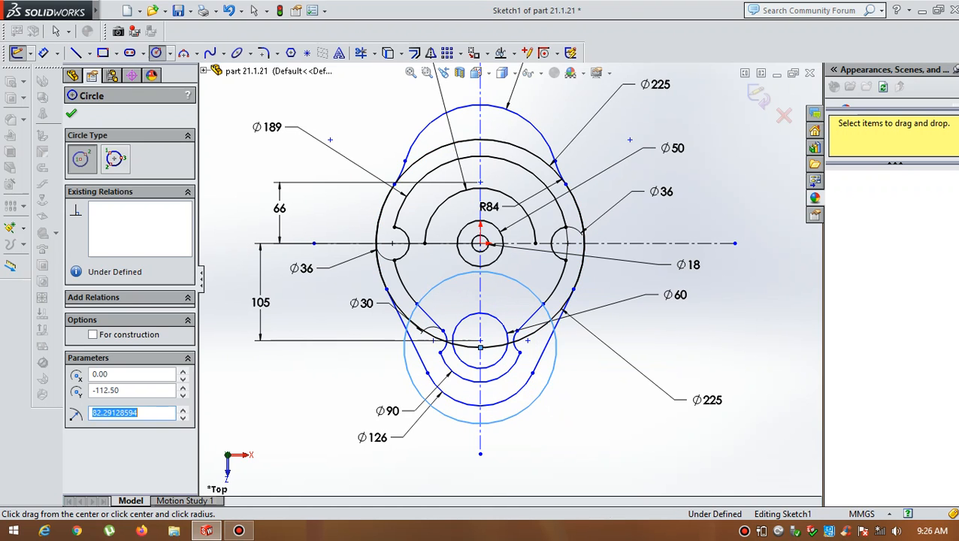
key("Escape")
Step: Dimension the lower circle with a diameter of 126 mm
left_click(44, 53)
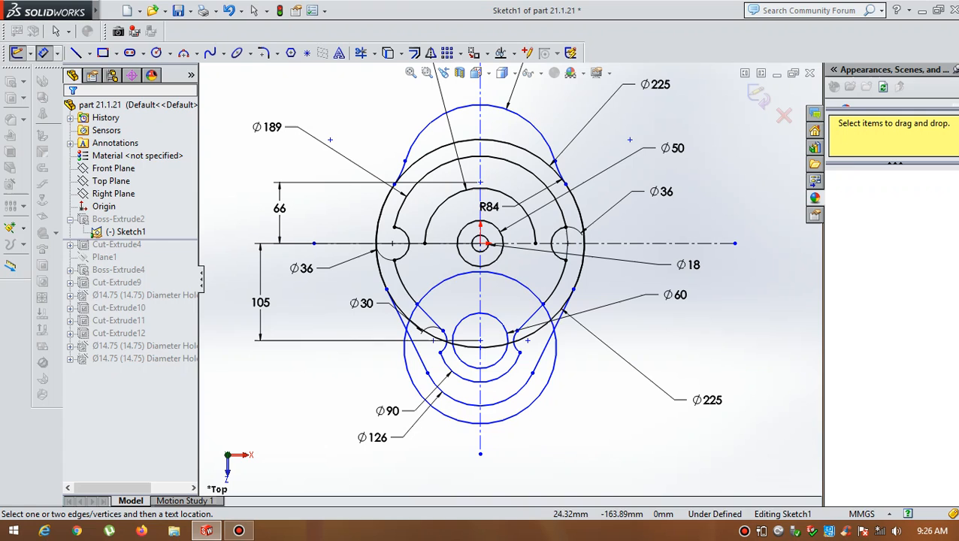
left_click(533, 401)
left_click(571, 440)
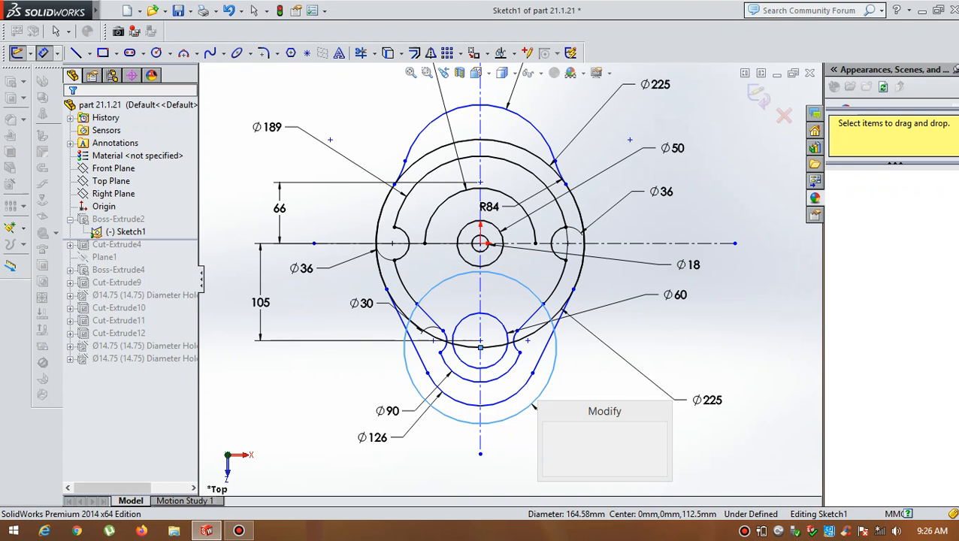
type("126")
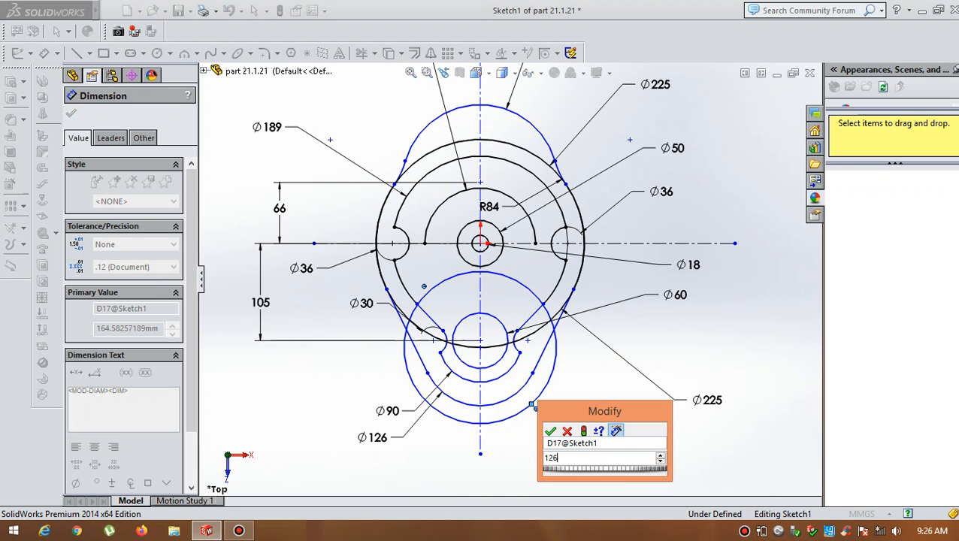
key("Return")
key("Escape")
Step: Draw a line joining the left side of the new 126 mm circle to the left side of the 225 mm circle
scroll(459, 310, "down", 1)
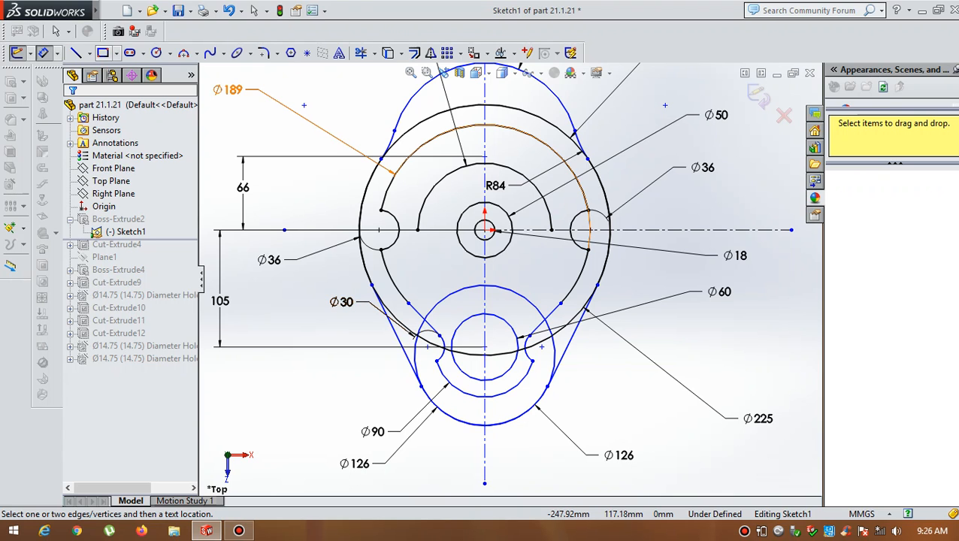
left_click(90, 52)
left_click(86, 67)
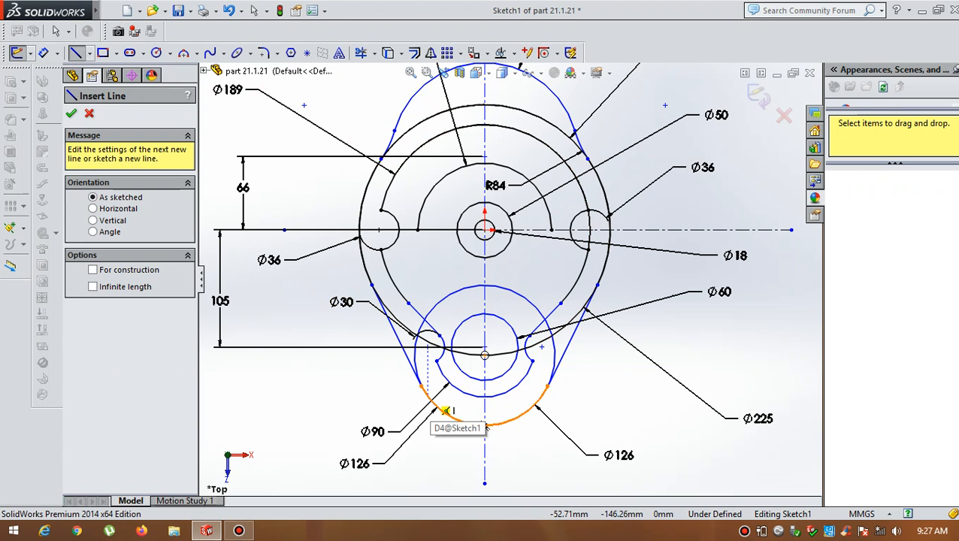
left_click(425, 396)
left_click(371, 285)
left_click(254, 11)
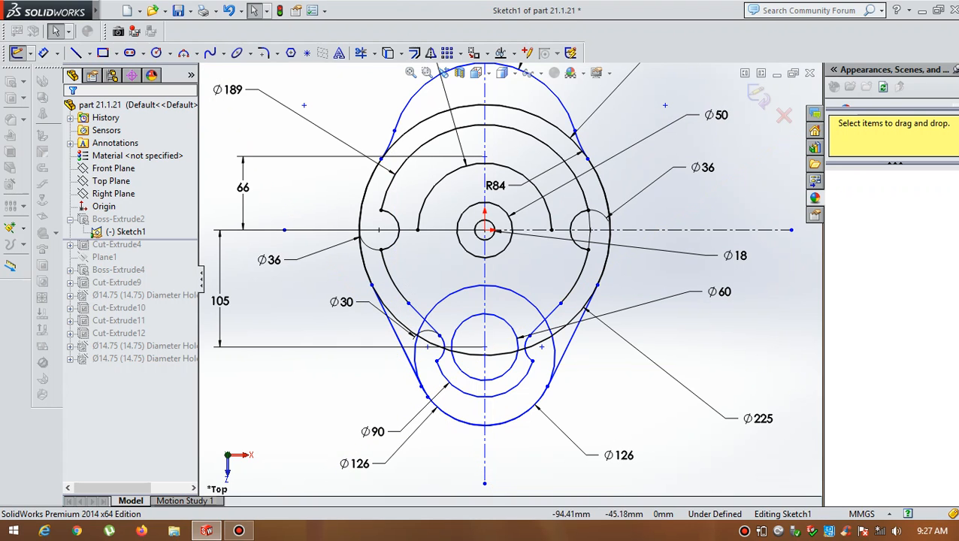
Step: Try to trim the 225 mm circle's lower-right arc outside the 126 mm circle, and undo the trim
left_click(361, 53)
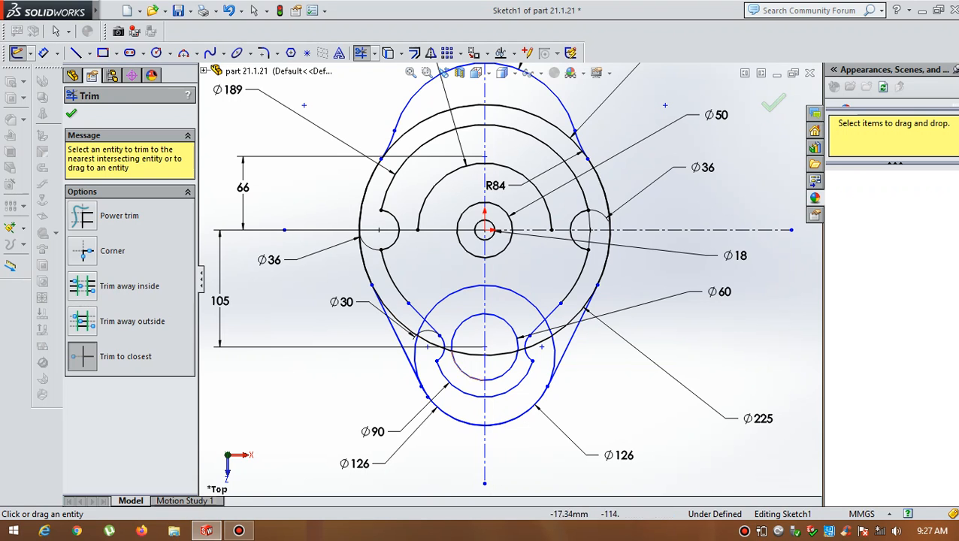
scroll(540, 334, "down", 2)
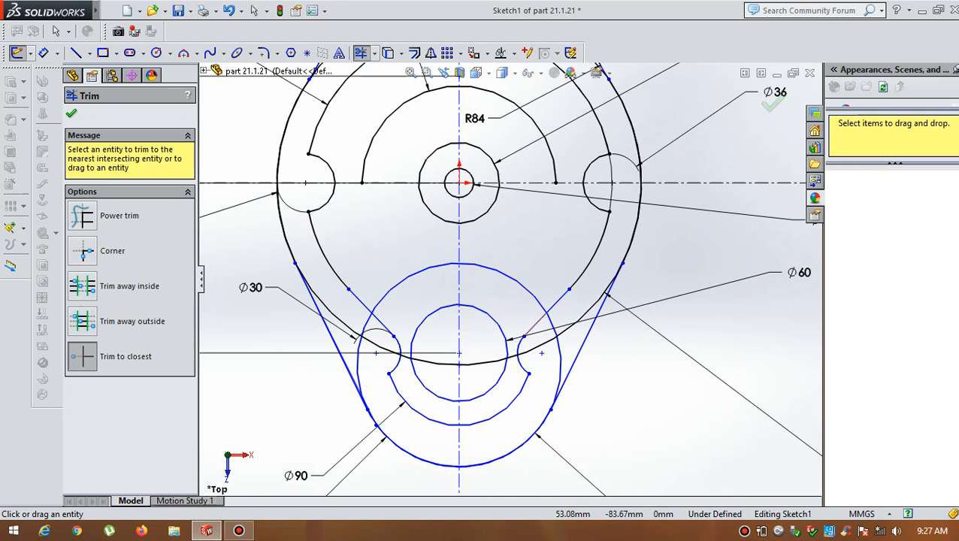
left_click(563, 329)
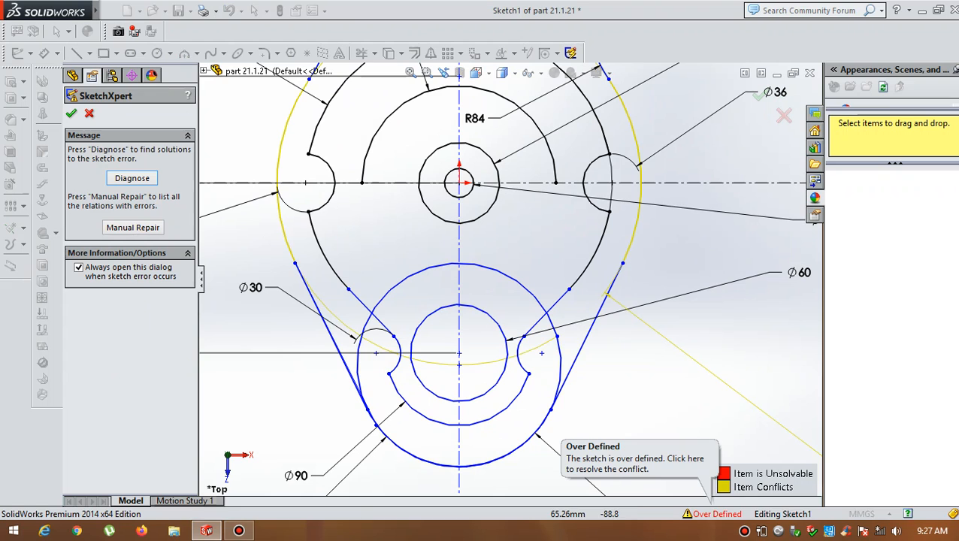
left_click(88, 114)
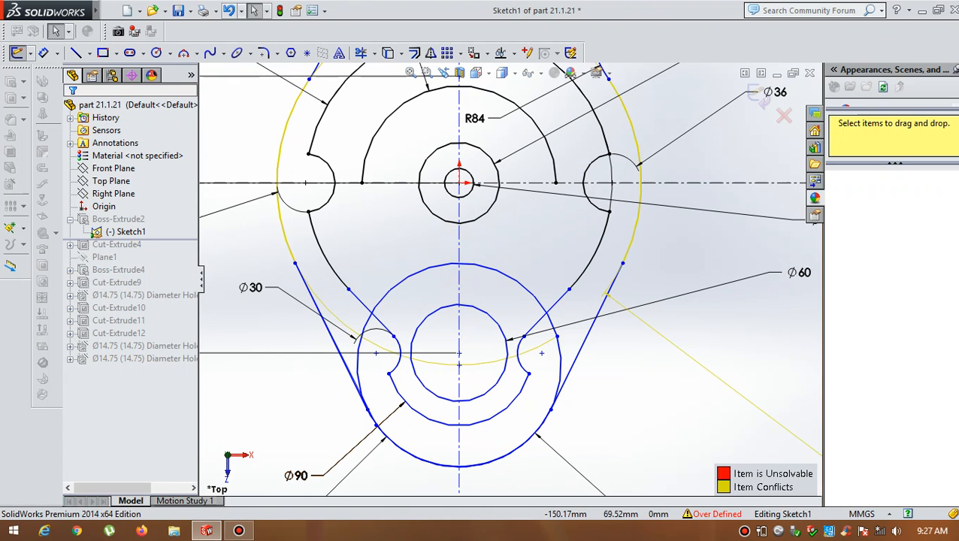
left_click(230, 10)
Step: Try to trim the left and right side arcs of the new 126 mm circle below its crossings with the 225 mm circle
scroll(364, 317, "down", 2)
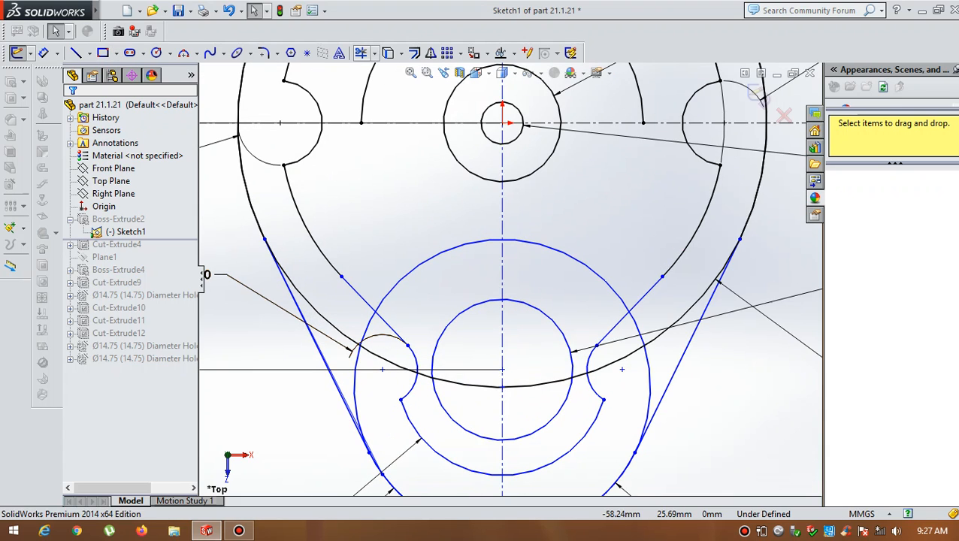
left_click(362, 53)
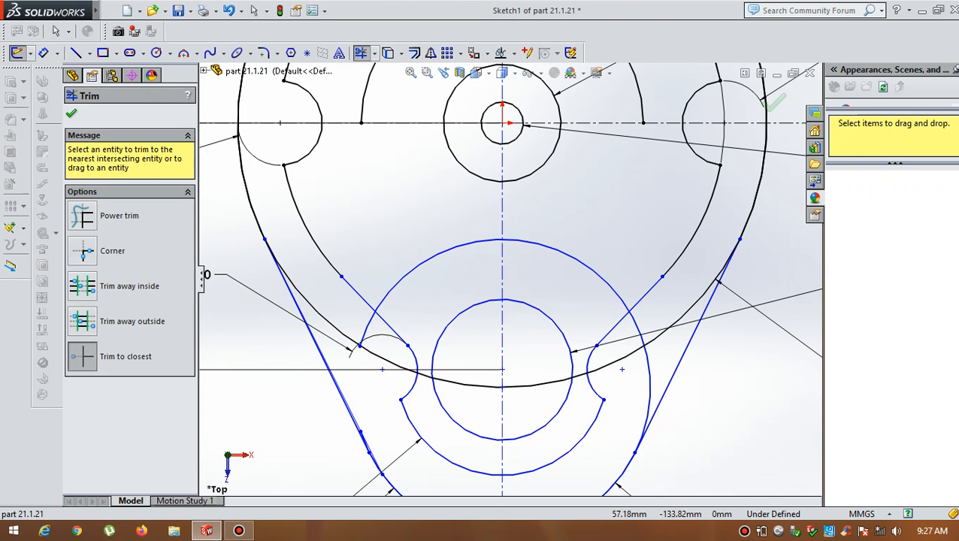
left_click(650, 395)
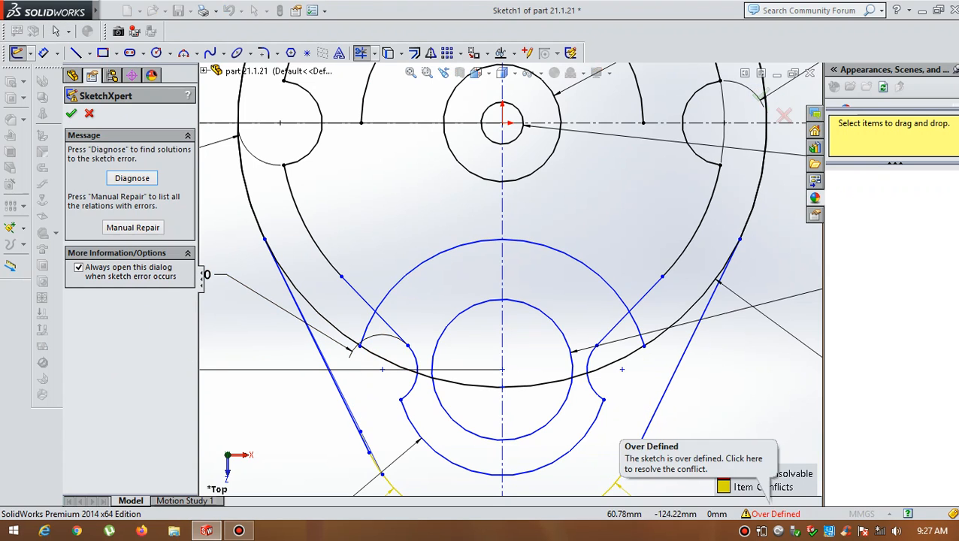
left_click(89, 114)
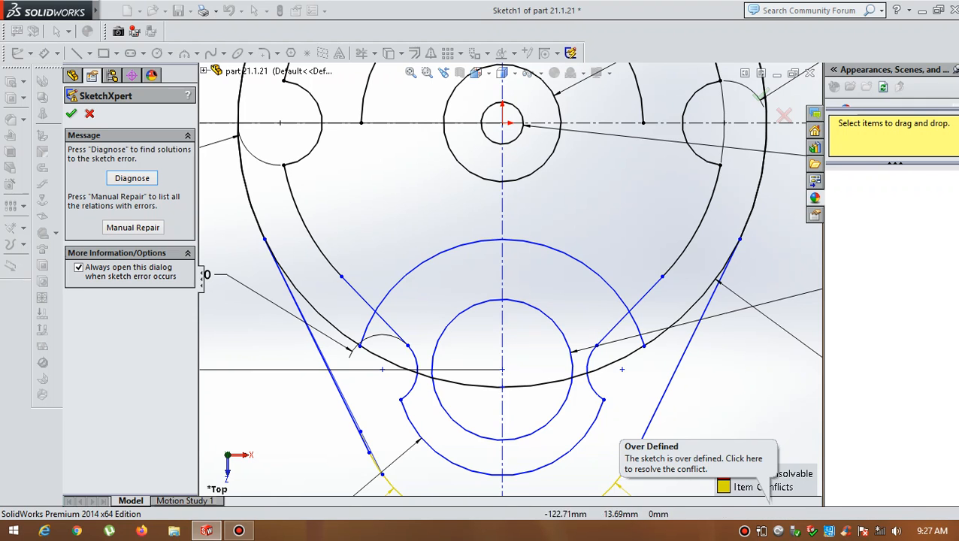
scroll(231, 274, "down", 2)
scroll(231, 275, "up", 2)
scroll(508, 279, "up", 2)
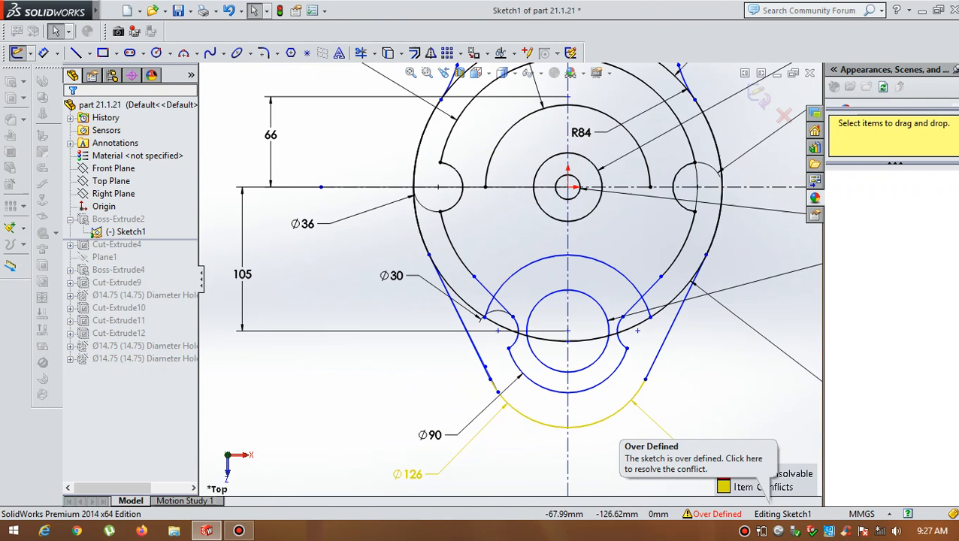
Step: Undo the side arc trims, the joining line and the added lower circle with its diameter dimension
left_click(230, 11)
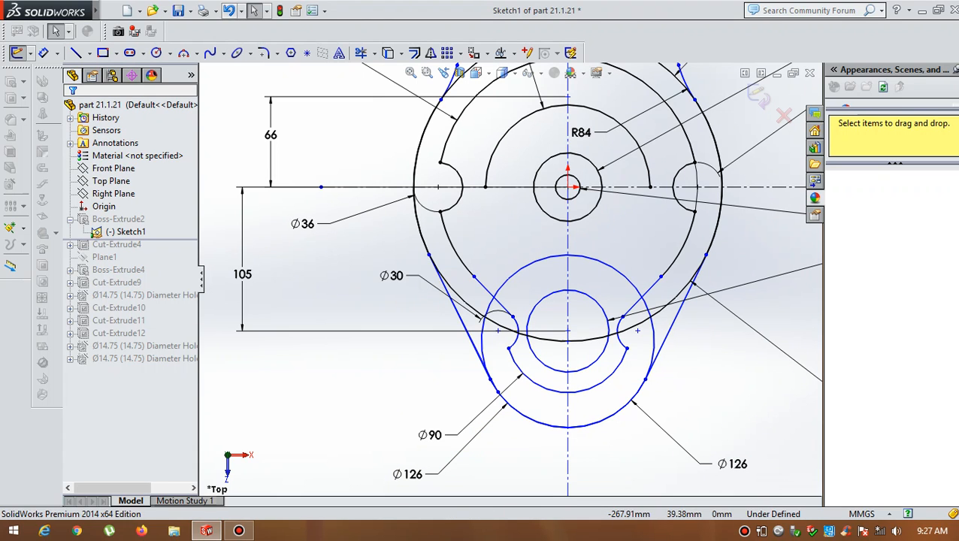
left_click(230, 11)
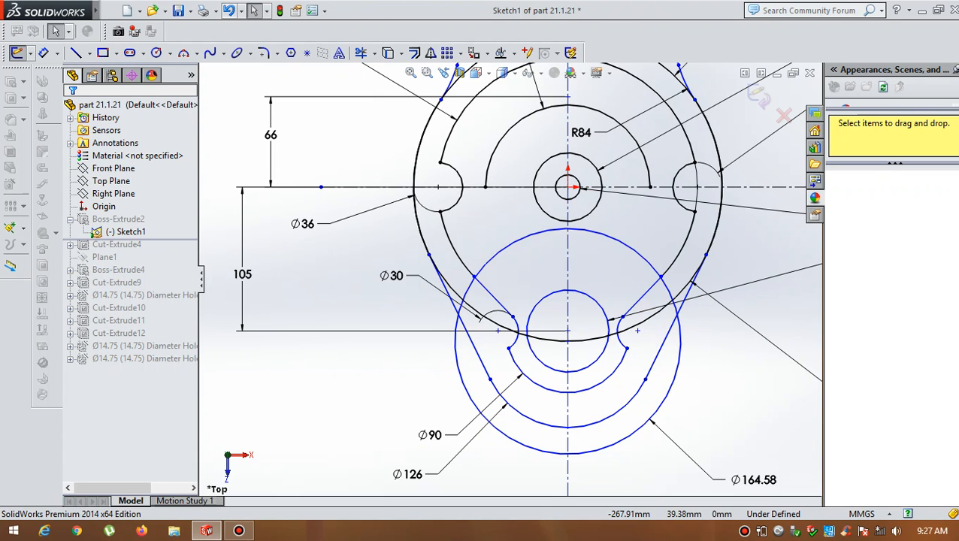
left_click(229, 11)
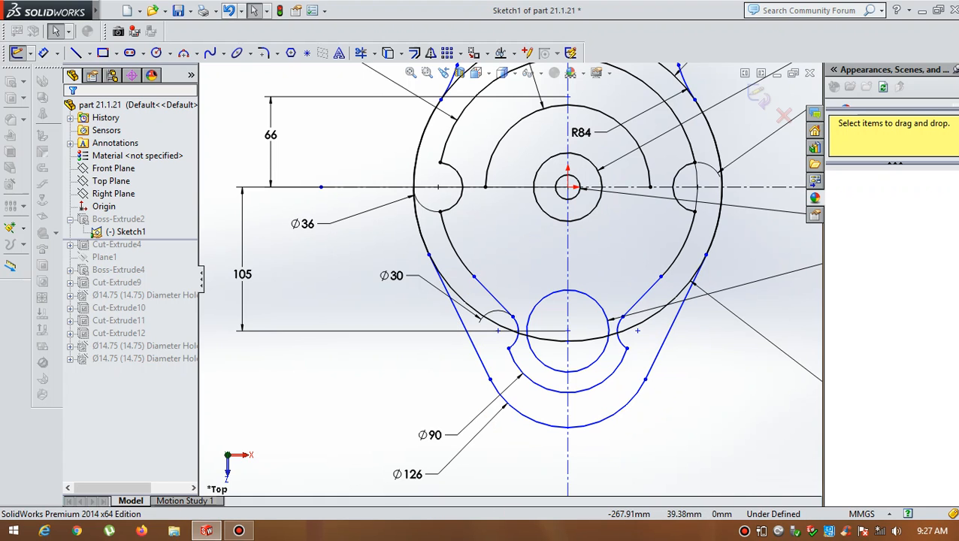
Step: Exit the sketch and inspect the blind extrusion settings of Boss-Extrude2 before accepting them
key("f")
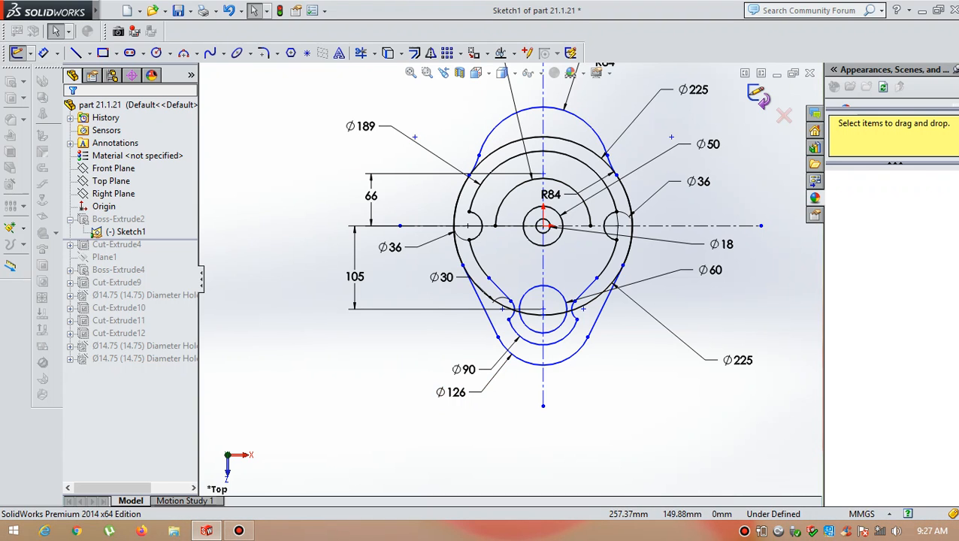
left_click(758, 96)
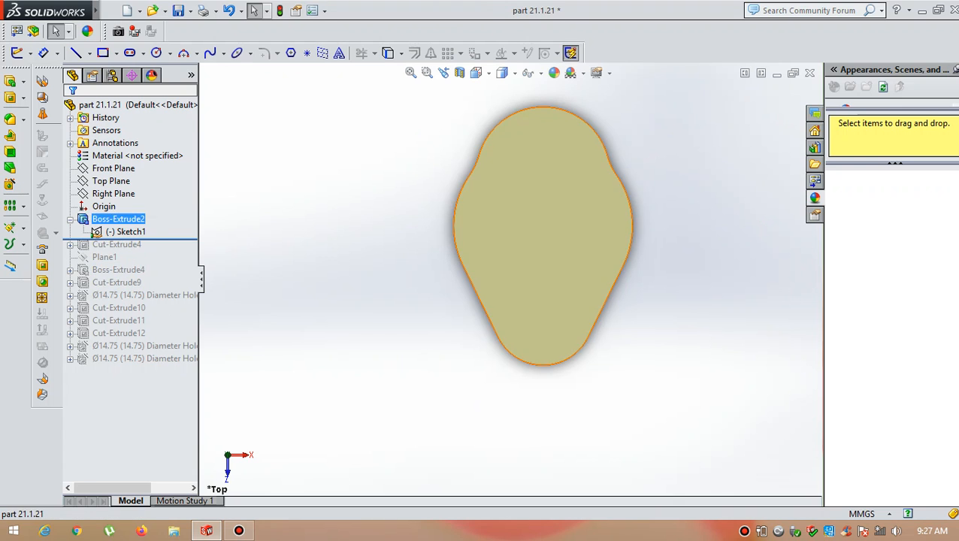
right_click(118, 219)
left_click(103, 197)
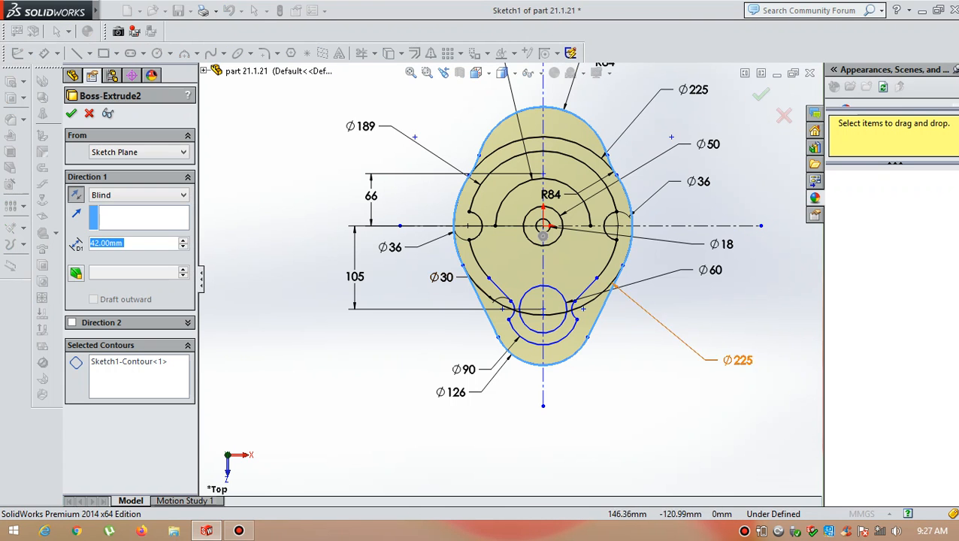
scroll(660, 324, "up", 1)
mouse_move(659, 324)
middle_mouse_down()
mouse_move(608, 285)
mouse_move(526, 278)
mouse_move(614, 294)
mouse_move(630, 310)
middle_mouse_up()
scroll(564, 239, "down", 4)
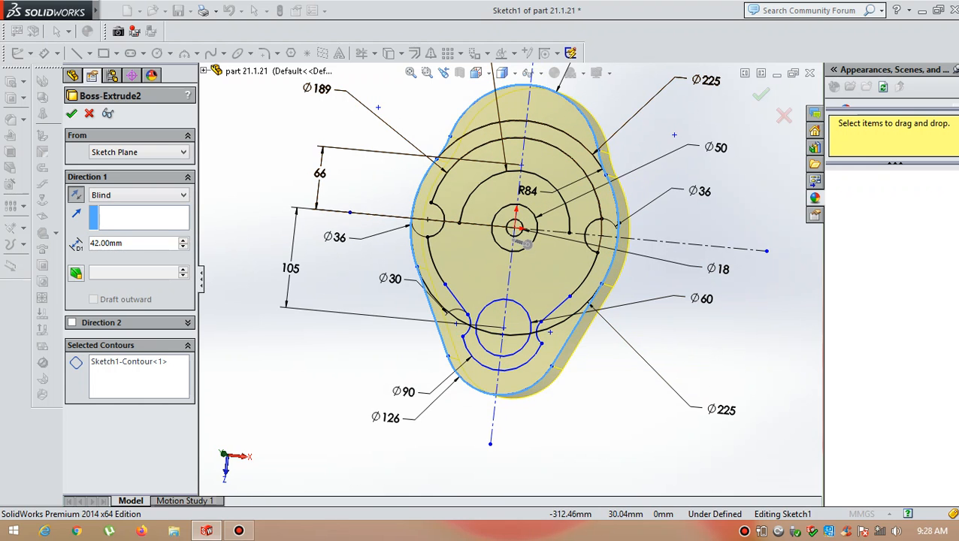
key("Return")
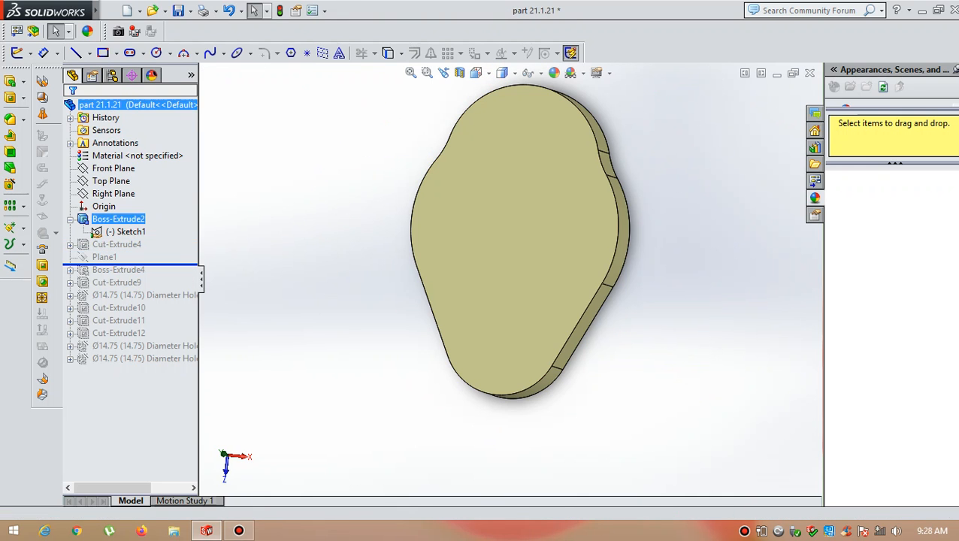
Step: Open the sketch behind Cut-Extrude4 to examine the recess profile, and exit it
right_click(137, 245)
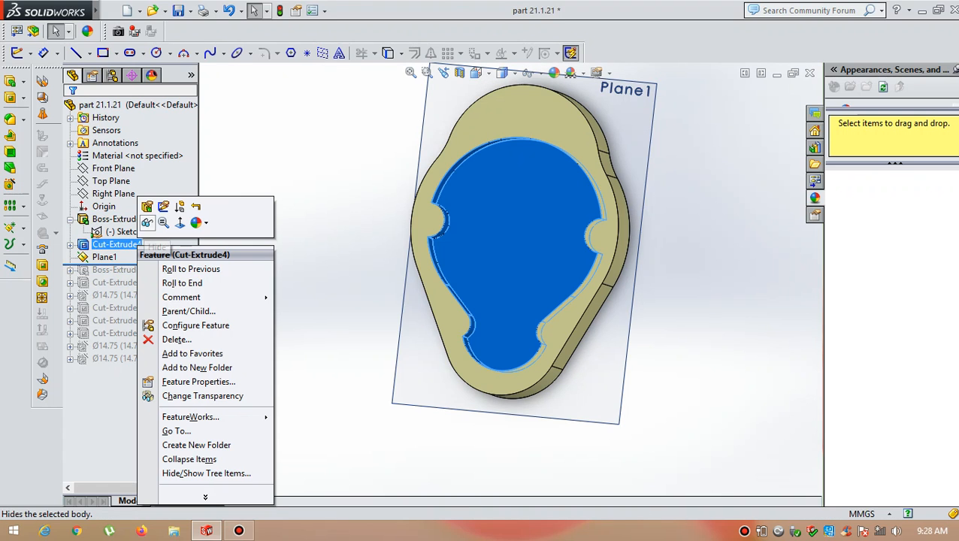
left_click(163, 207)
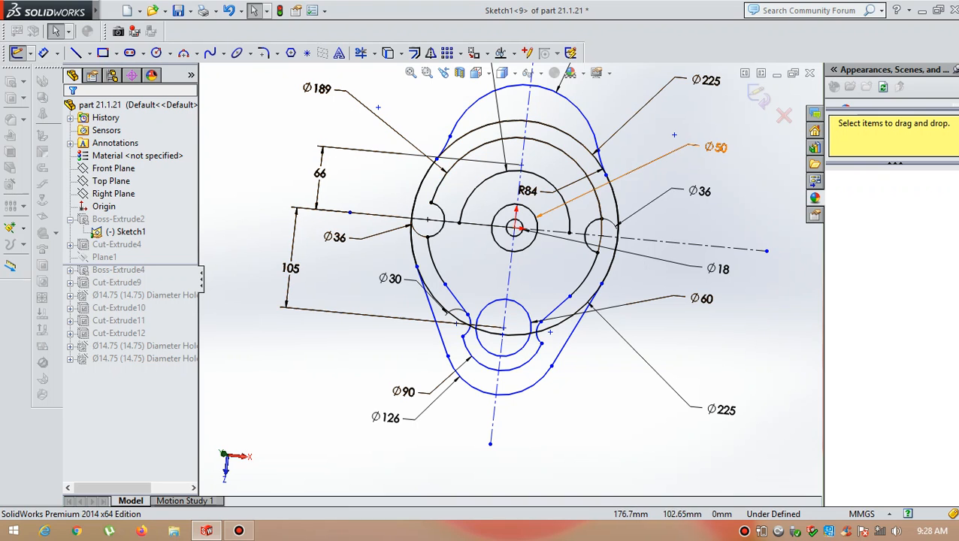
left_click(758, 95)
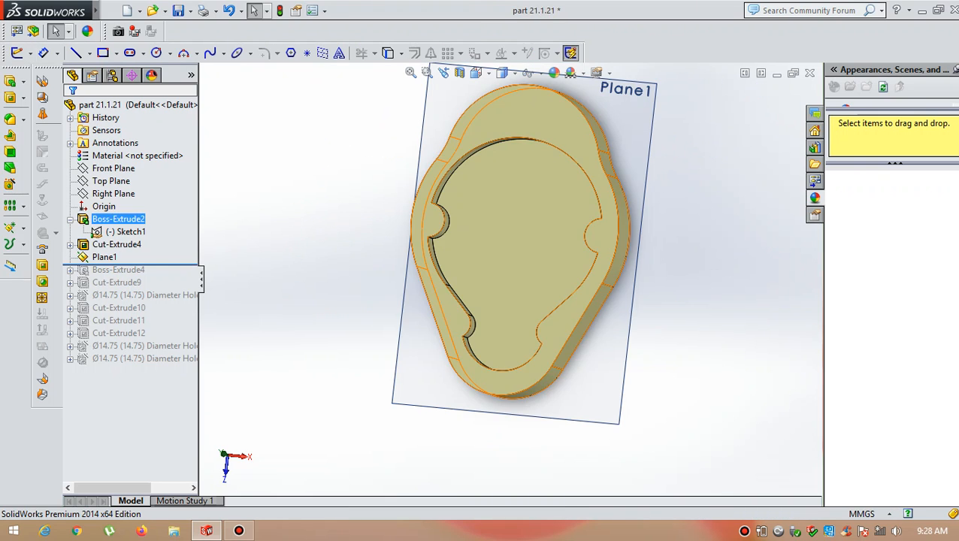
Step: Open the Cut-Extrude4 definition to inspect its blind cut settings and selected contour, and accept it
right_click(130, 218)
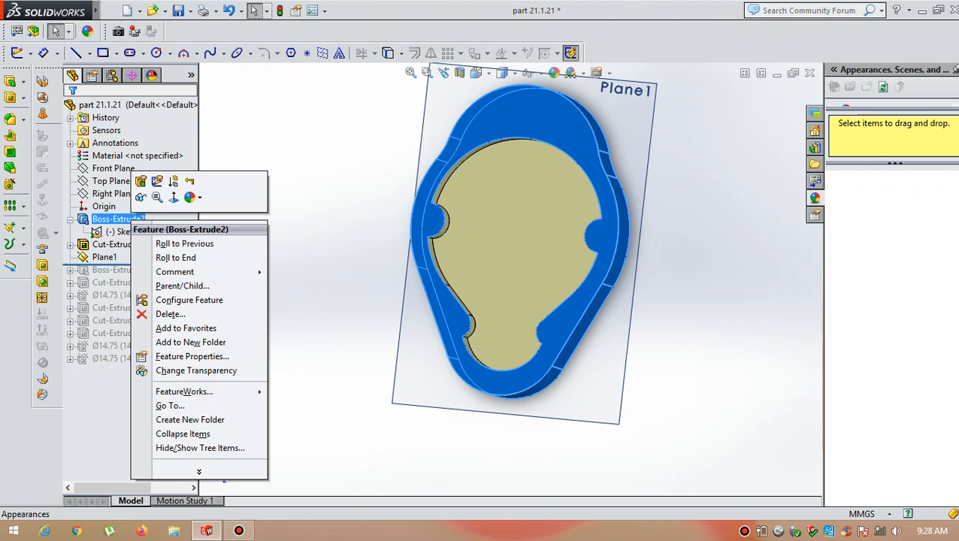
key("Escape")
right_click(126, 244)
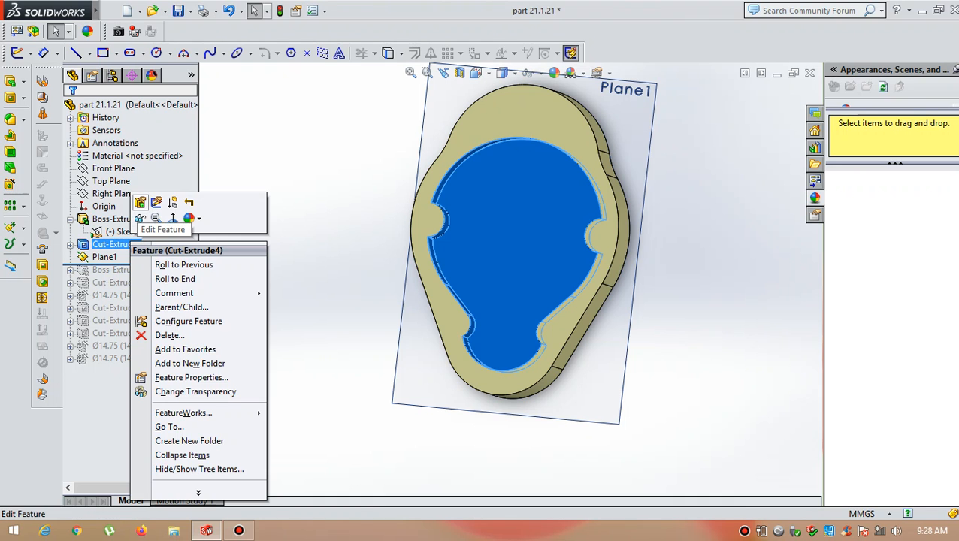
left_click(139, 198)
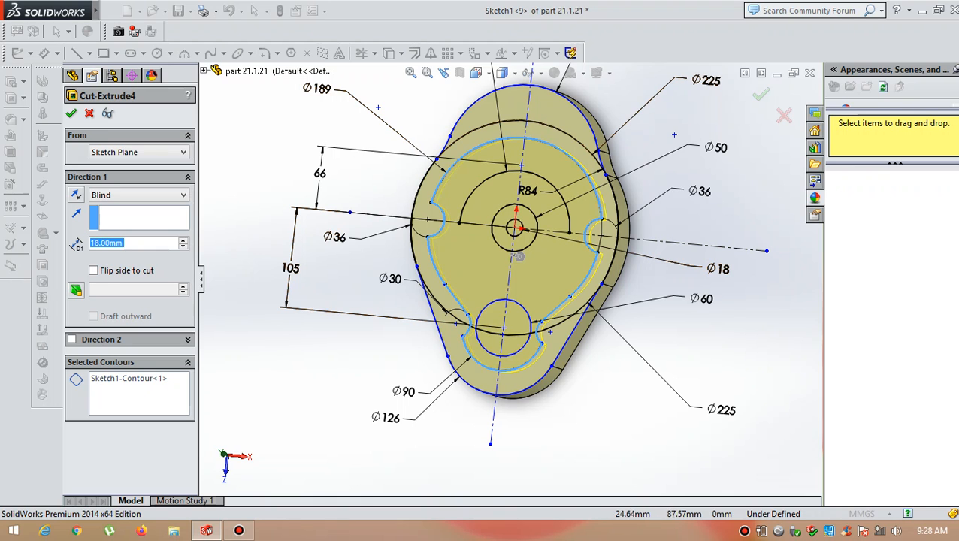
key("Return")
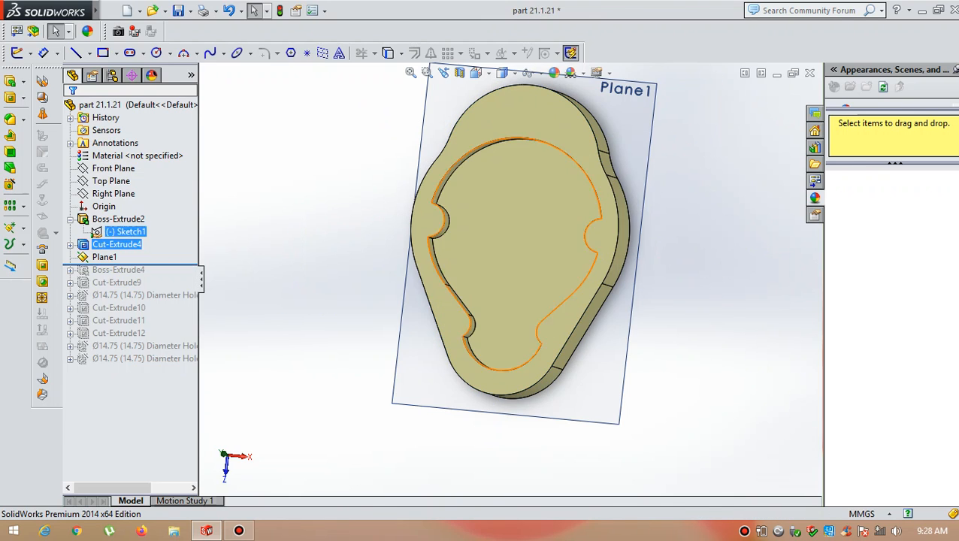
Step: Roll the model forward to include Boss-Extrude4 and view the raised slot-shaped boss on the plate's underside
left_click_drag(131, 263, 130, 277)
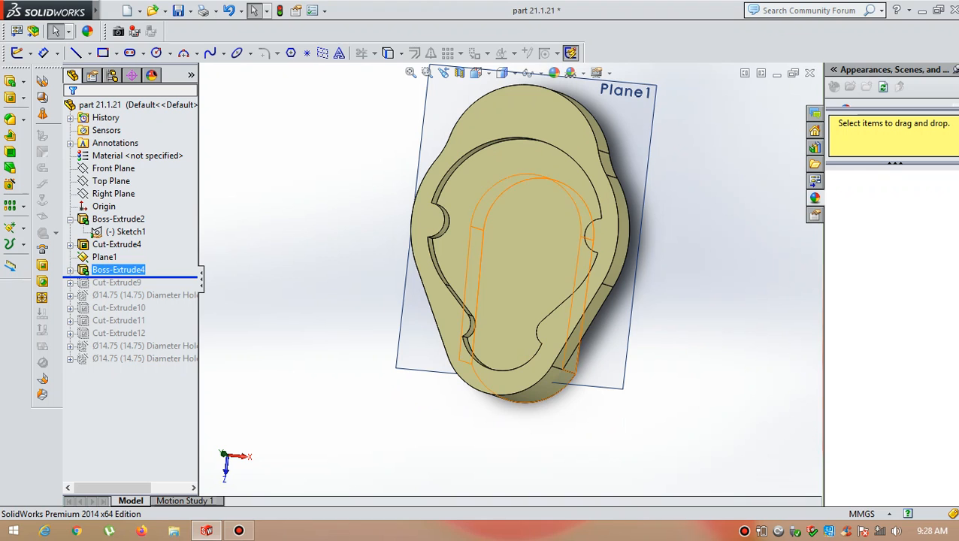
middle_click_drag(587, 248, 353, 271)
middle_click_drag(606, 162, 598, 162)
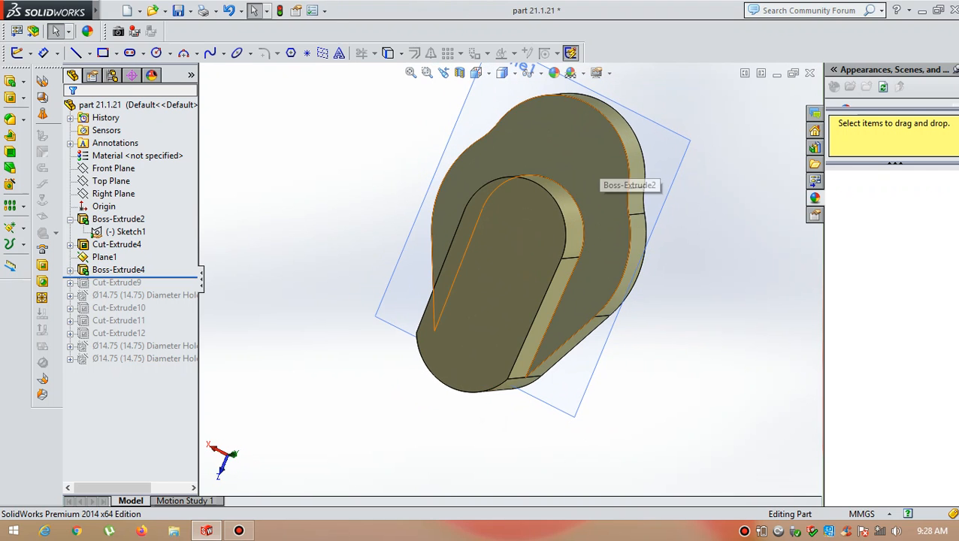
scroll(598, 162, "up", 2)
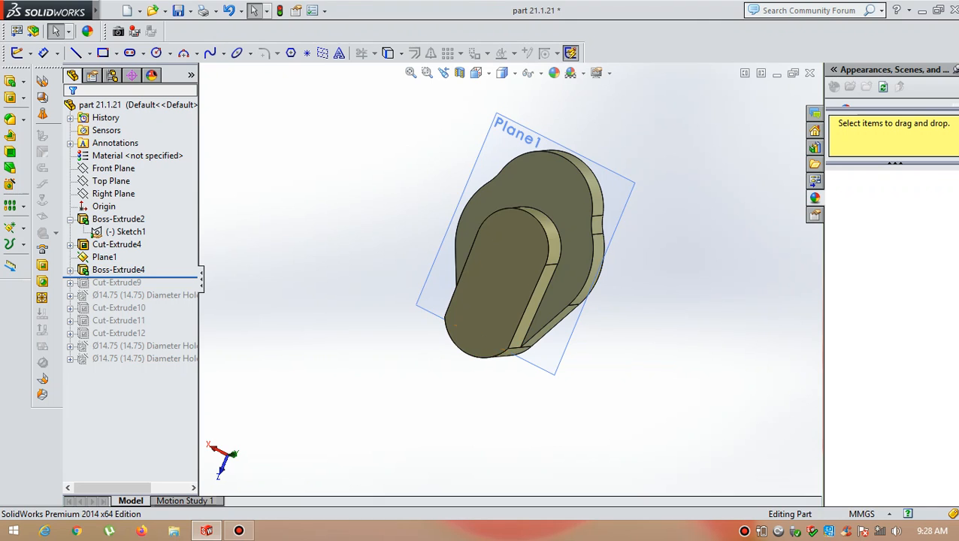
scroll(590, 124, "down", 1)
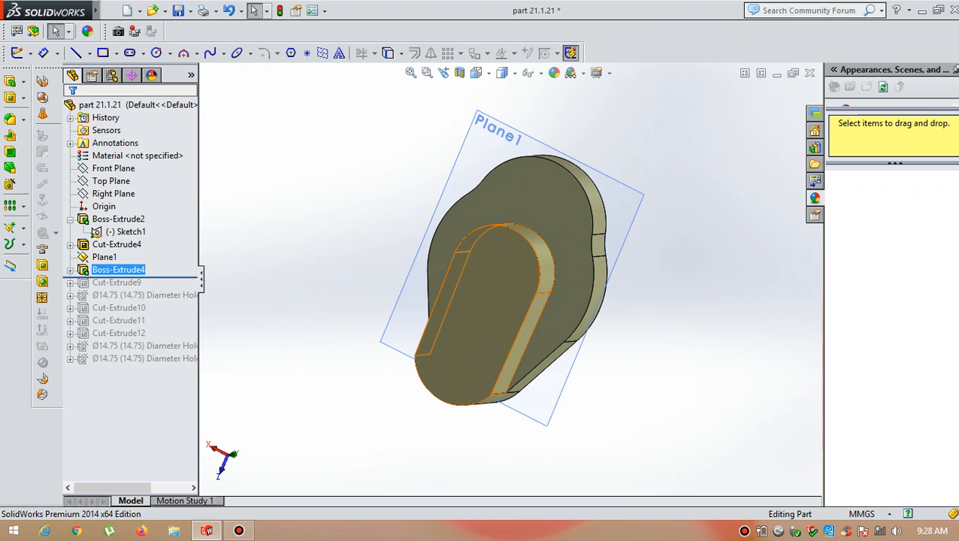
Step: Open the sketch behind Boss-Extrude4 and examine its profile, especially the tangent sides and lower arc along the plate's edge
right_click(117, 269)
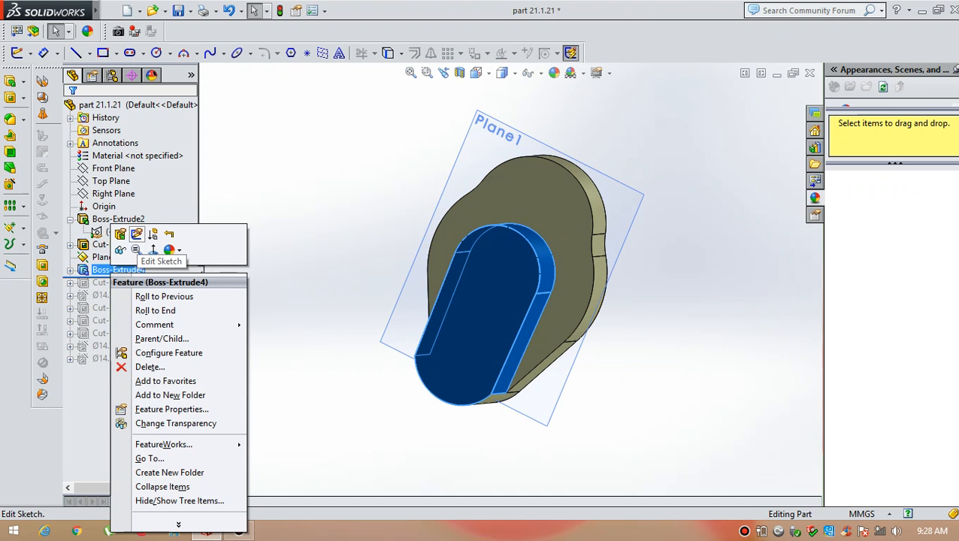
left_click(136, 234)
scroll(519, 227, "down", 2)
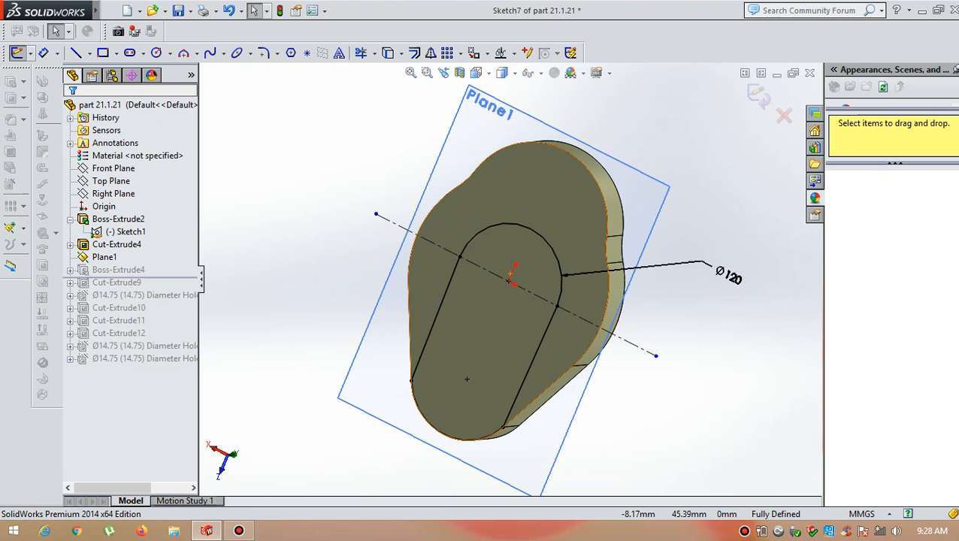
scroll(542, 293, "down", 3)
scroll(537, 295, "up", 3)
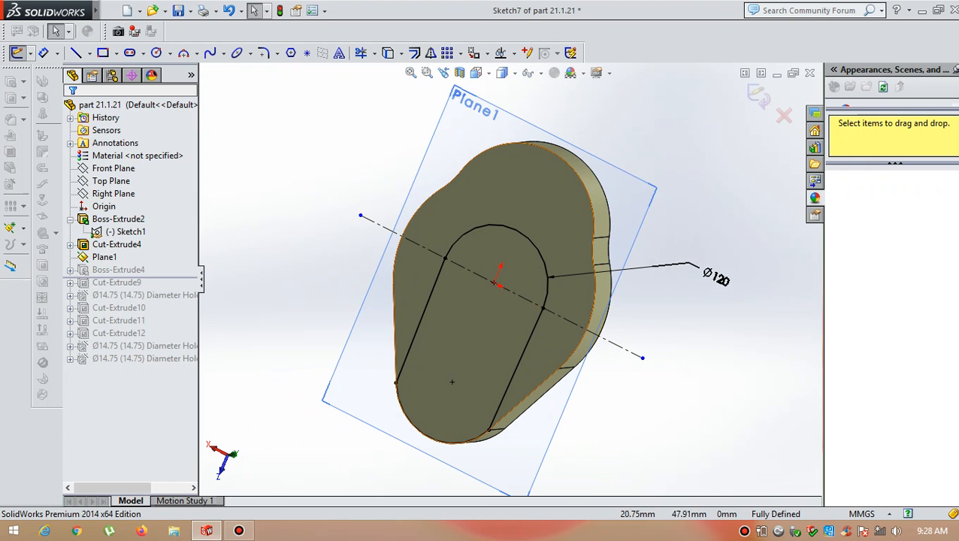
scroll(496, 286, "up", 2)
scroll(480, 406, "down", 5)
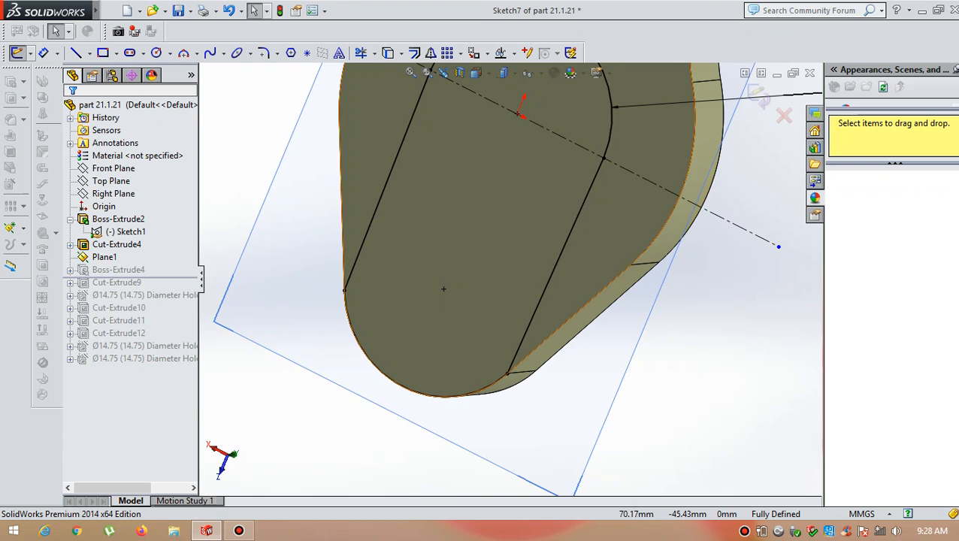
scroll(410, 337, "up", 3)
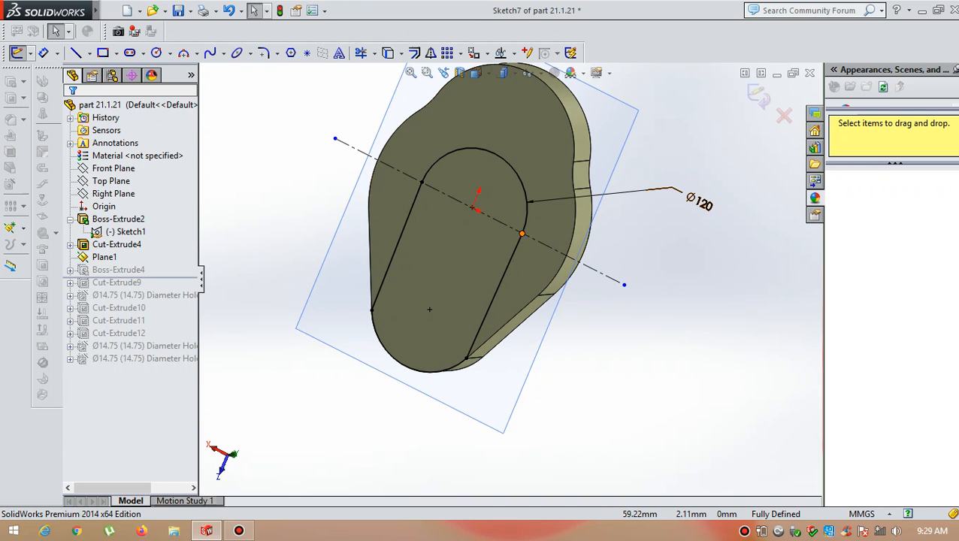
scroll(429, 309, "down", 2)
scroll(430, 293, "down", 2)
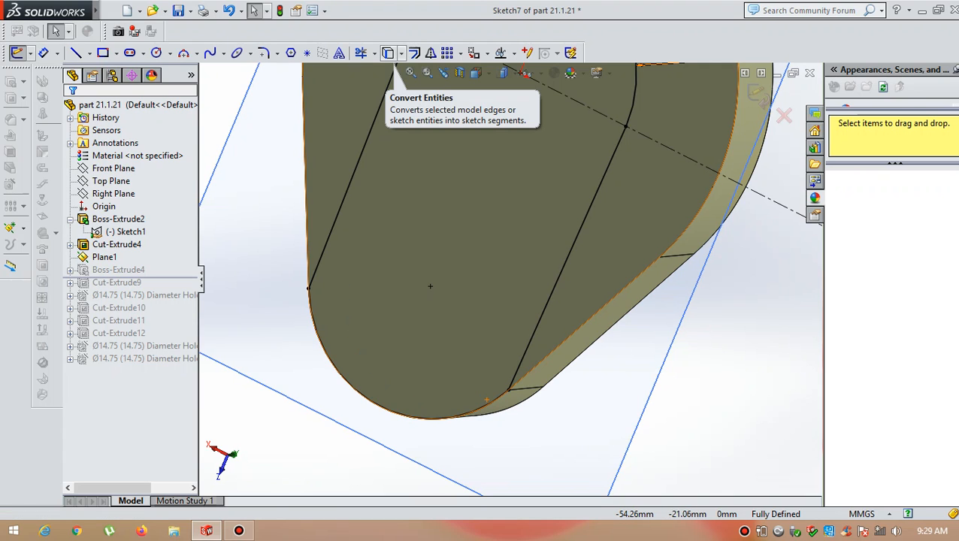
left_click(401, 52)
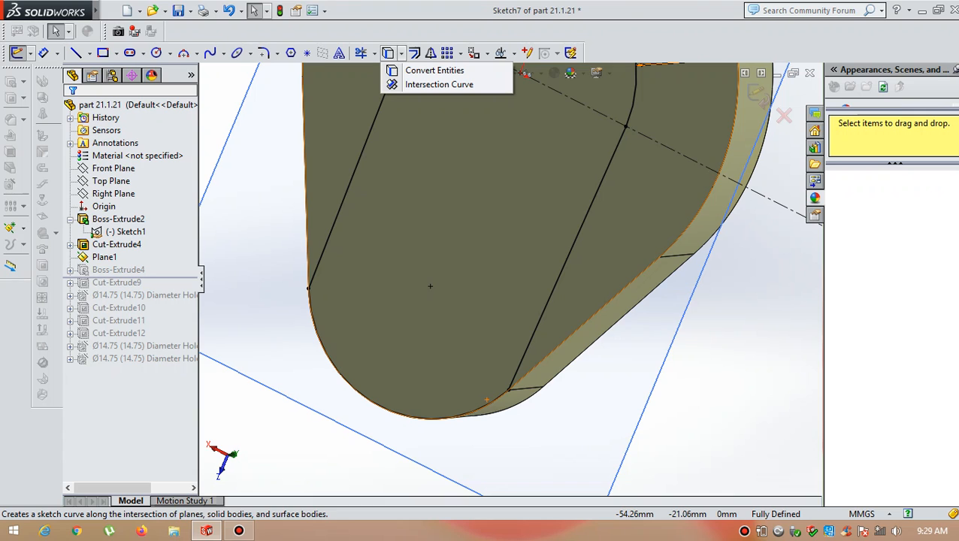
left_click(433, 70)
key("z")
key("z")
key("z")
key("z")
key("z")
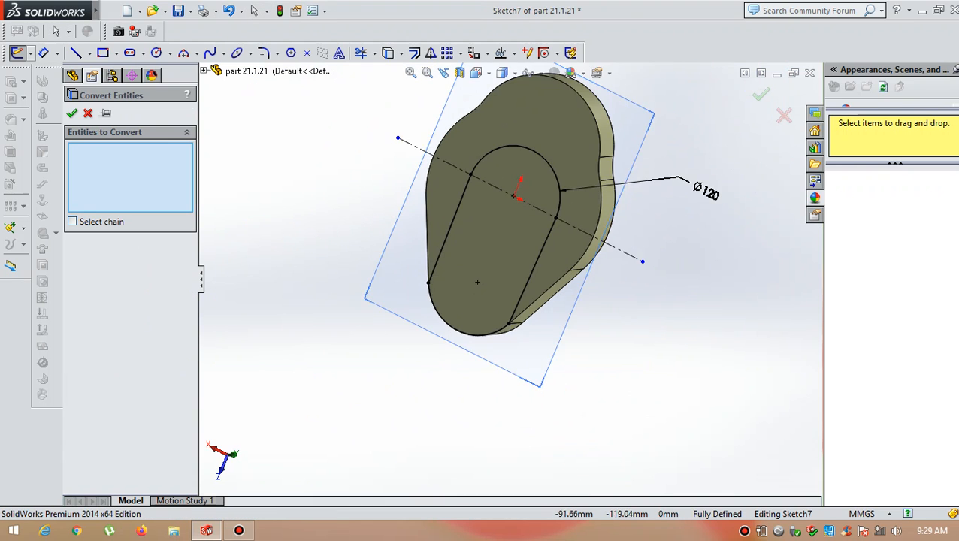
scroll(387, 249, "down", 2)
middle_click_drag(387, 249, 425, 260)
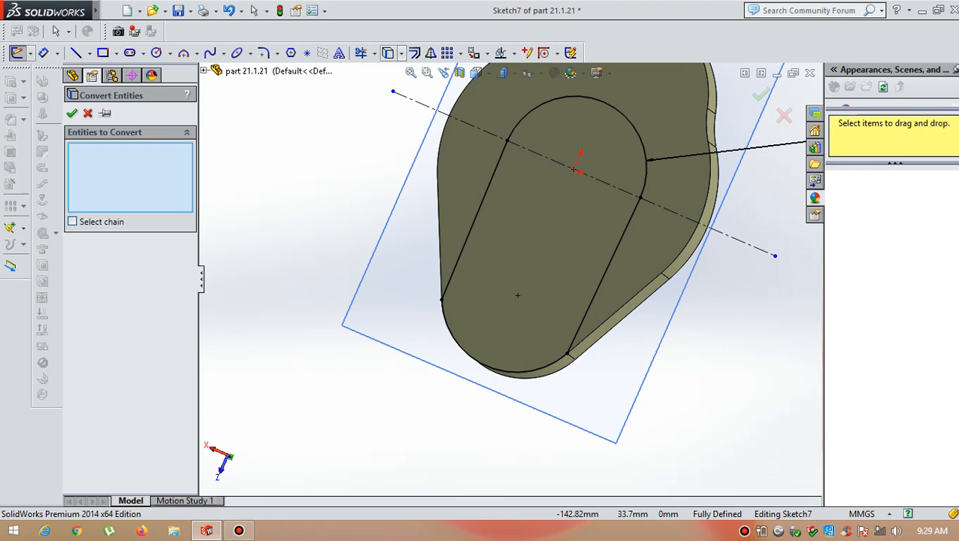
left_click(402, 52)
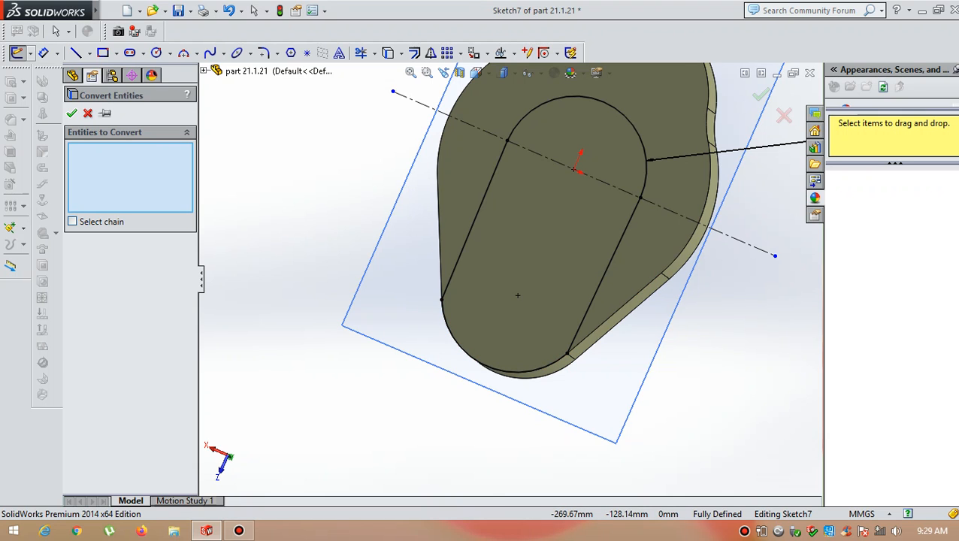
key("Escape")
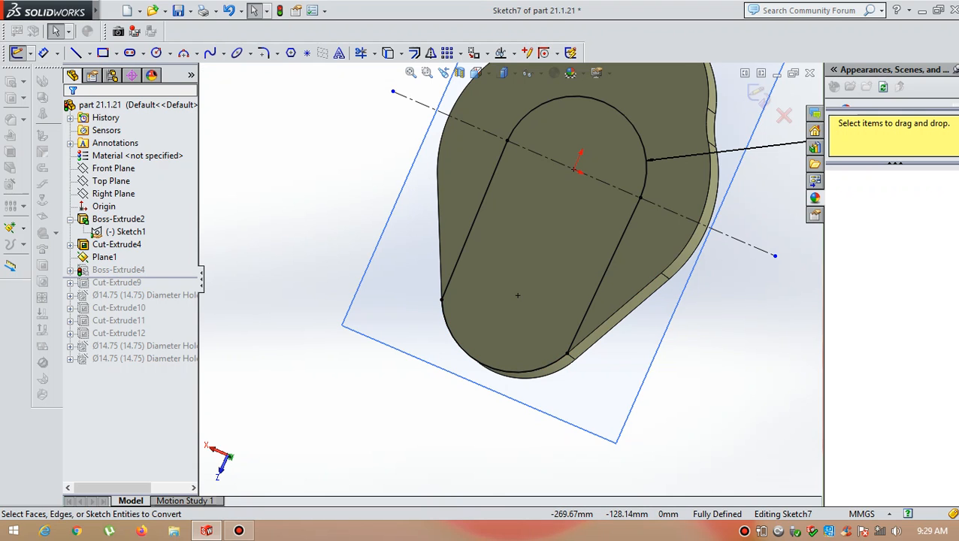
Step: Exit the sketch and inspect the blind extrusion settings of Boss-Extrude4 before accepting them
left_click(756, 94)
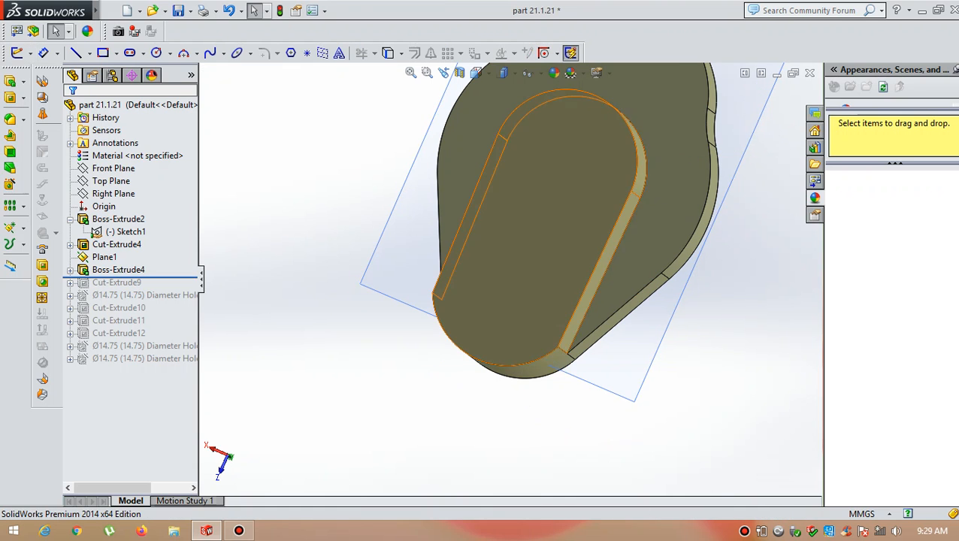
right_click(138, 269)
left_click(148, 227)
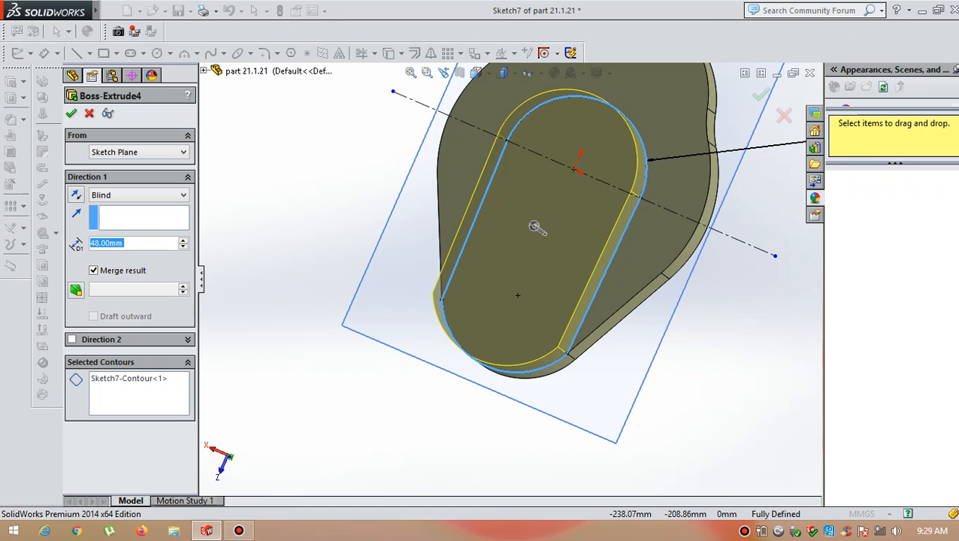
mouse_move(536, 227)
middle_mouse_down()
mouse_move(539, 218)
mouse_move(524, 218)
middle_mouse_up()
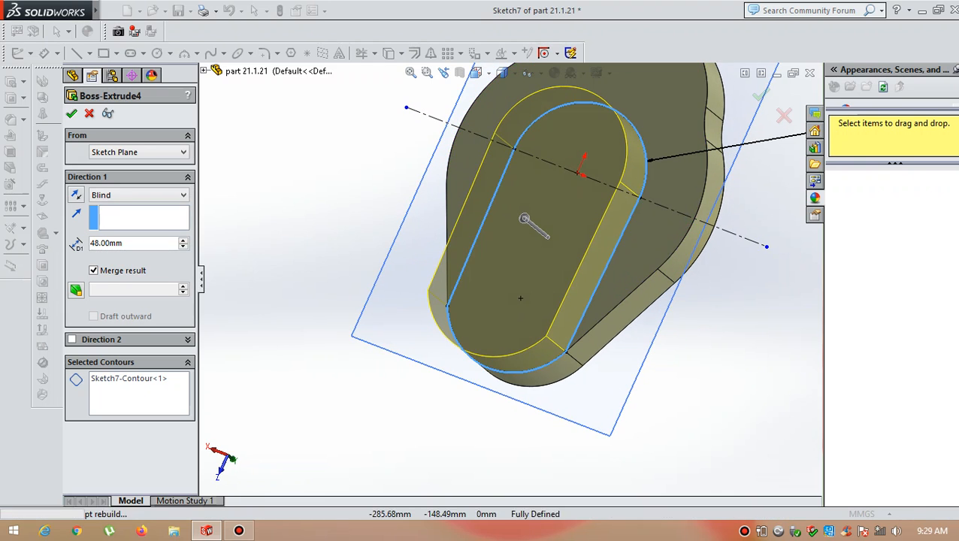
key("Return")
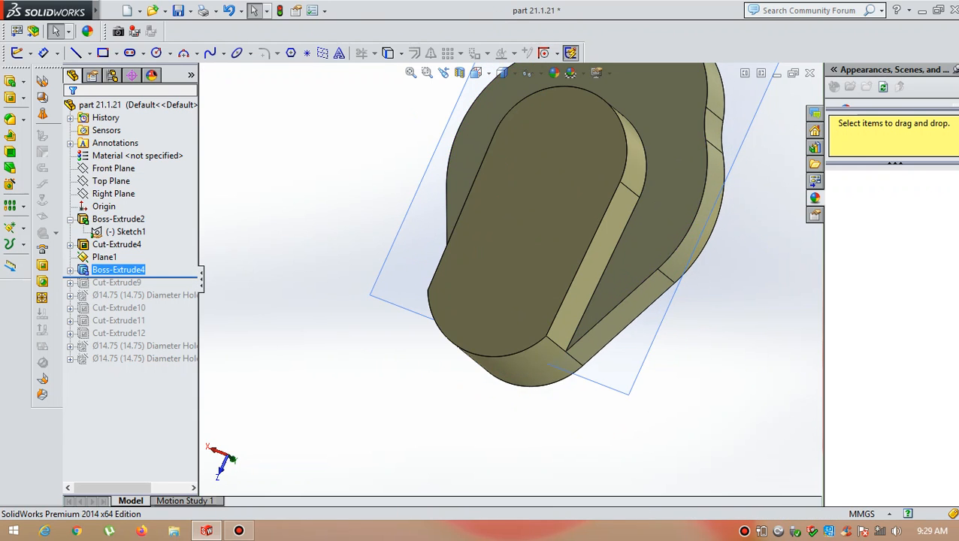
Step: Roll the model forward to include Cut-Extrude9, open its sketch to examine the circle, and exit it
left_click_drag(200, 278, 200, 289)
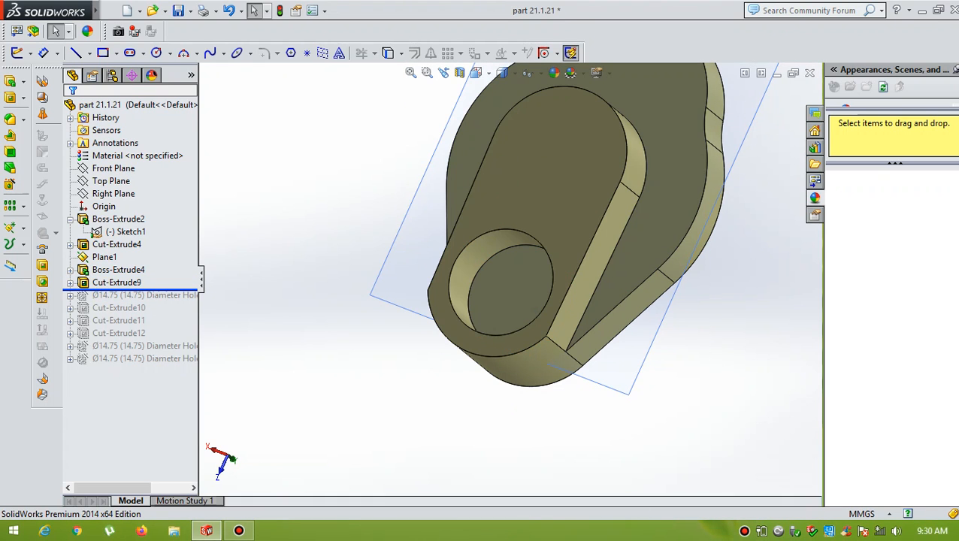
right_click(137, 282)
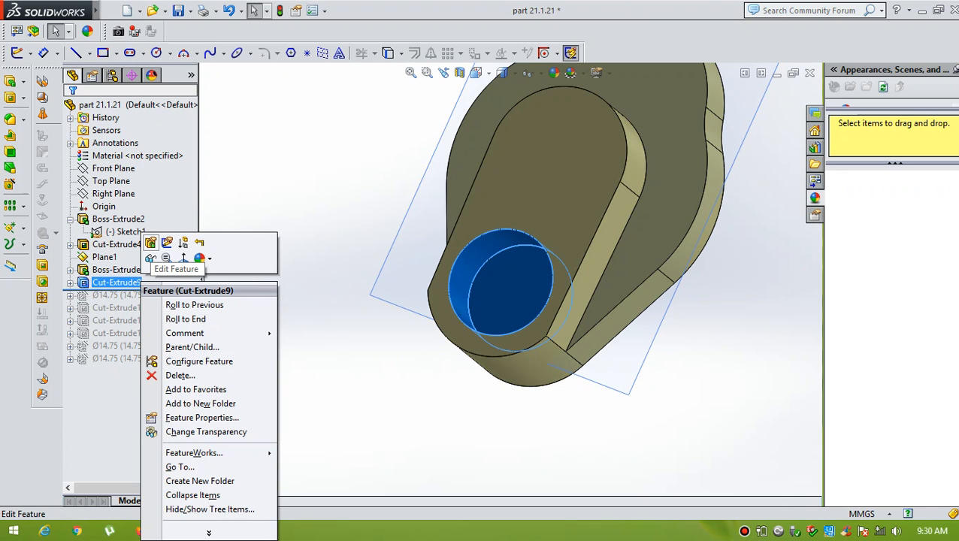
left_click(168, 243)
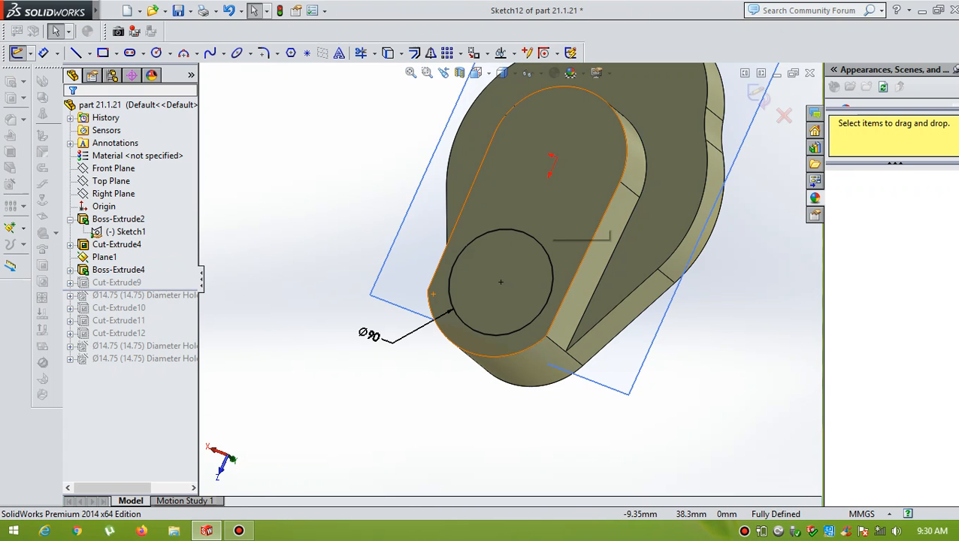
scroll(560, 231, "down", 2)
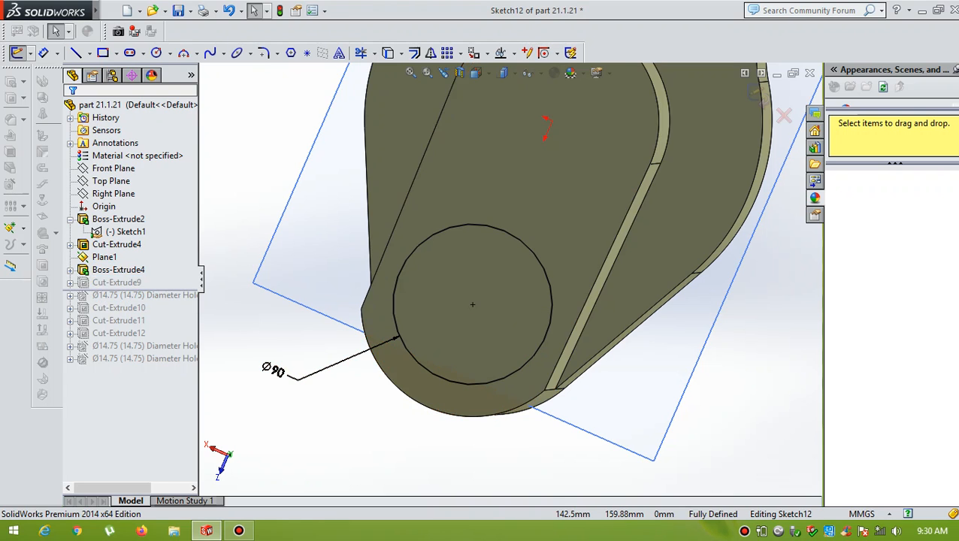
left_click(758, 93)
Step: Inspect the blind cut settings of Cut-Extrude9 and accept them
right_click(124, 283)
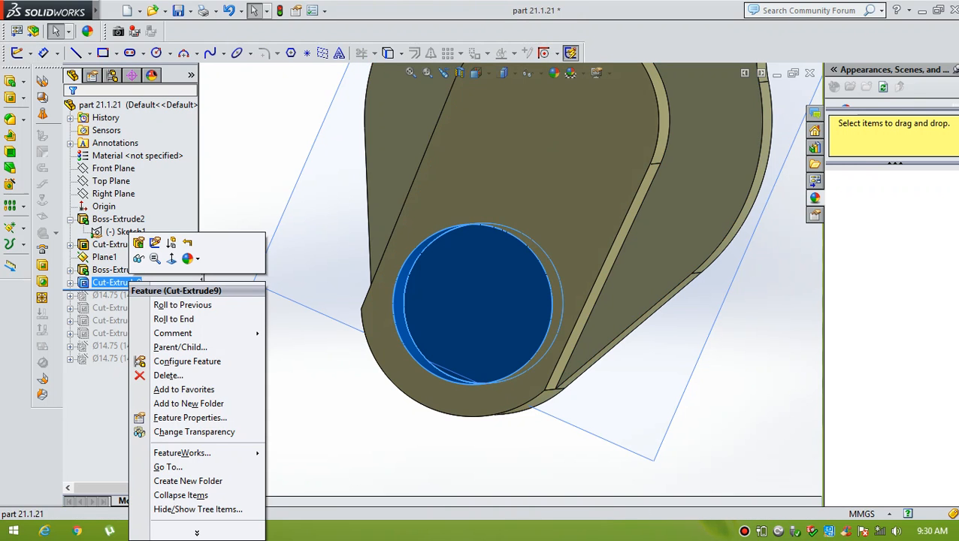
left_click(142, 258)
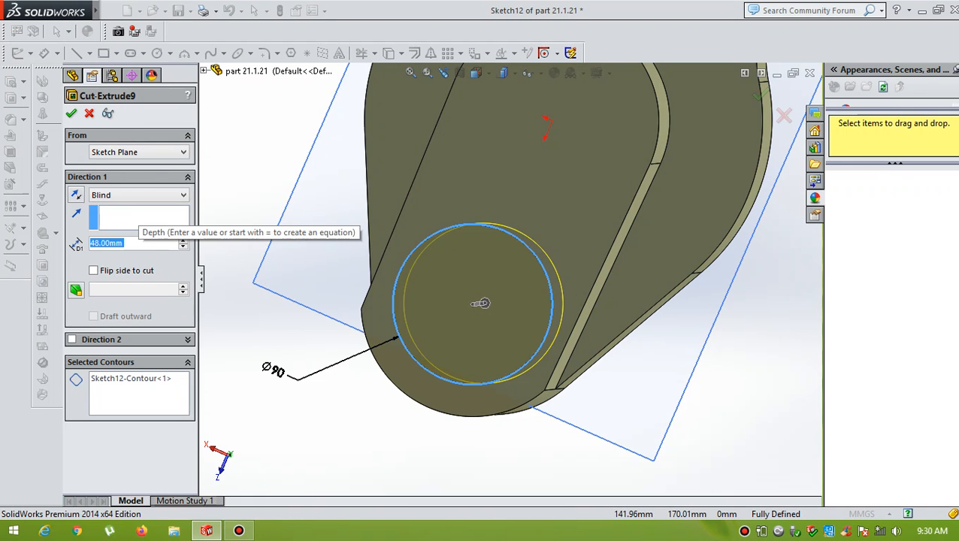
key("Return")
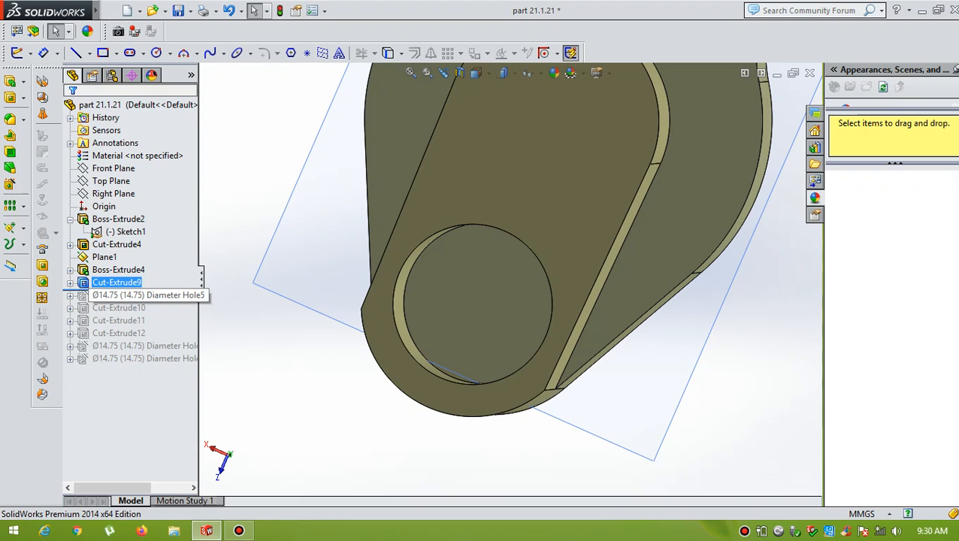
Step: Roll the model forward to include the first Ø14.75 hole after Cut-Extrude9 and open its definition for editing
left_click_drag(131, 289, 132, 302)
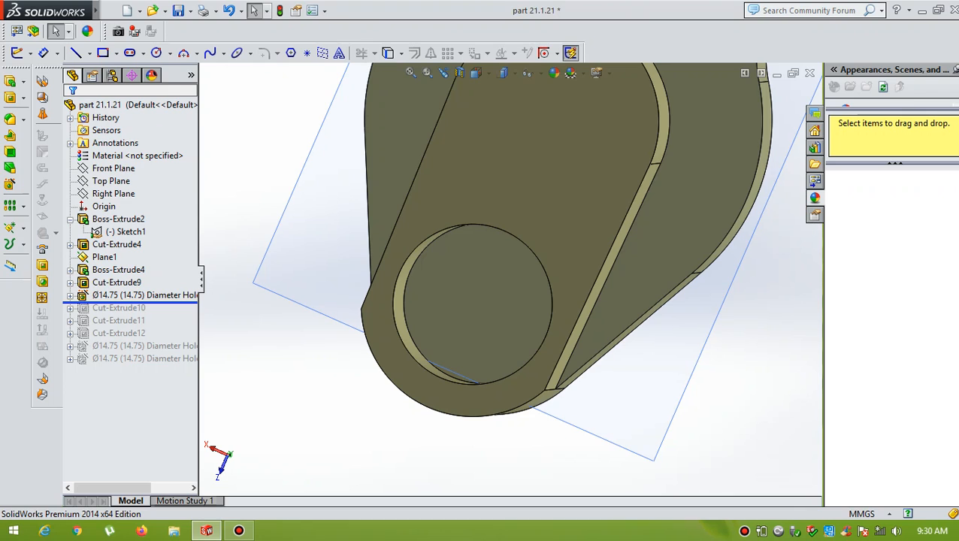
left_click(113, 295)
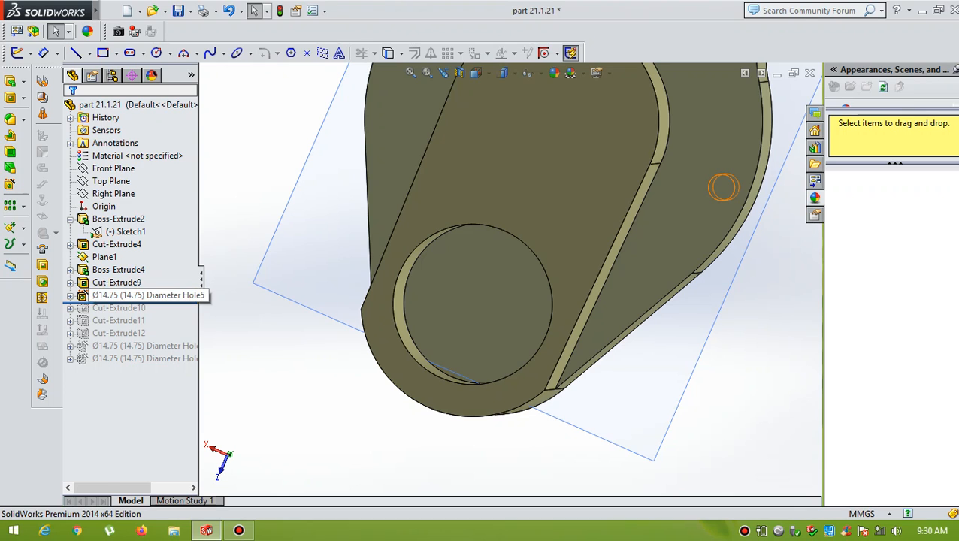
right_click(113, 295)
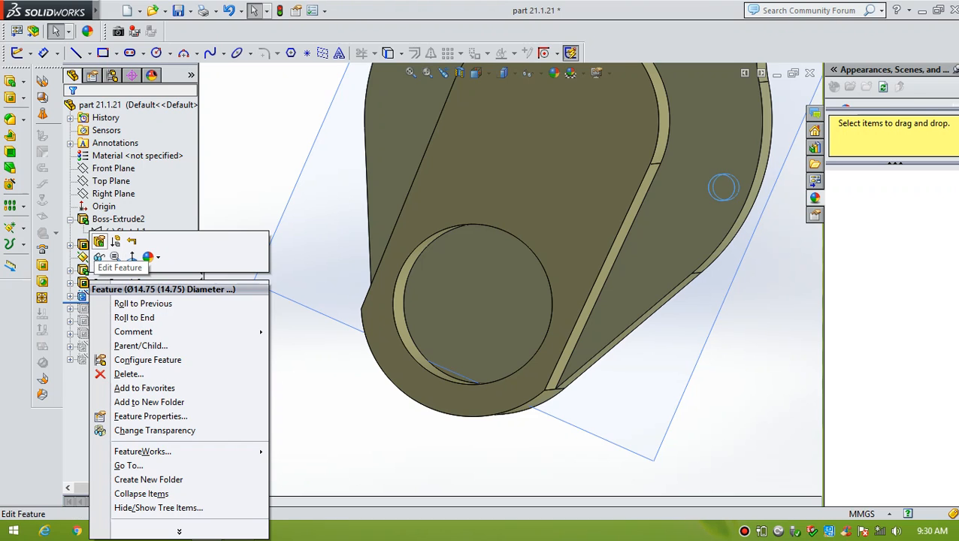
left_click(100, 241)
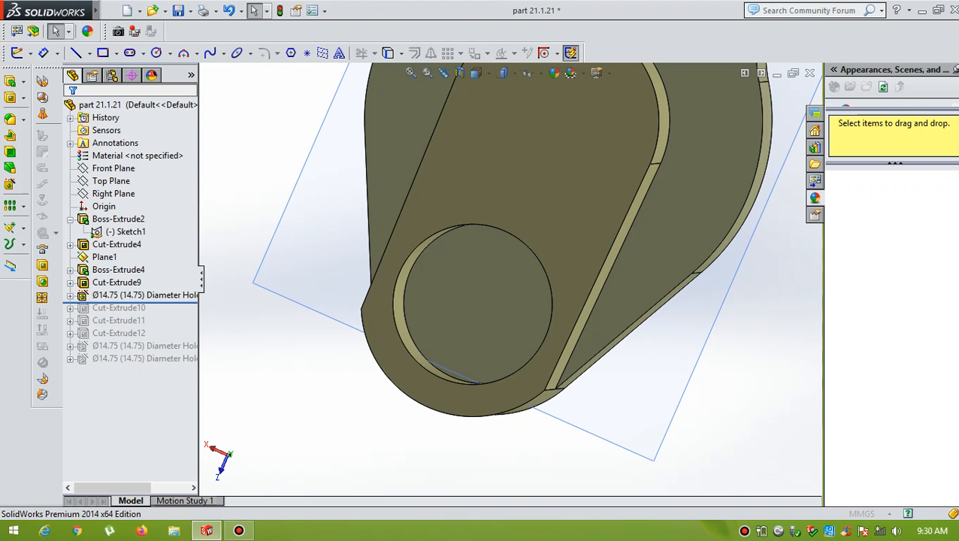
Step: Inspect the hole's type, size, end condition and position from the recessed side of the plate, and close its definition
scroll(508, 288, "up", 1)
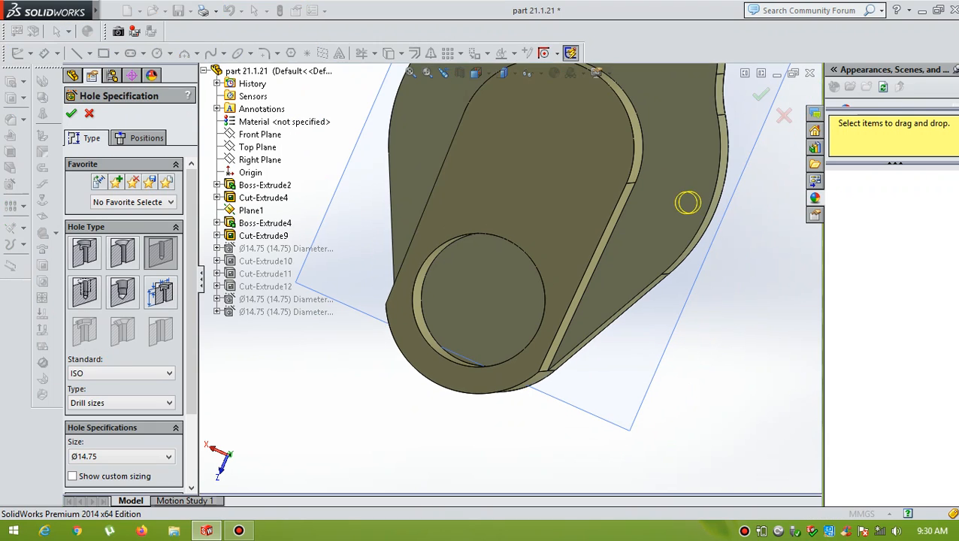
middle_click_drag(508, 287, 391, 256)
middle_click_drag(797, 353, 731, 319)
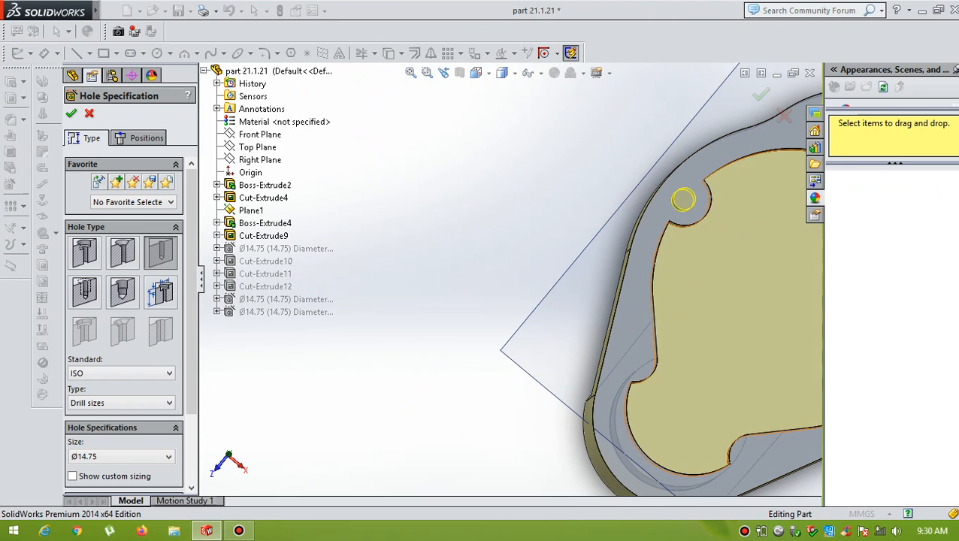
scroll(730, 319, "up", 4)
scroll(728, 238, "down", 2)
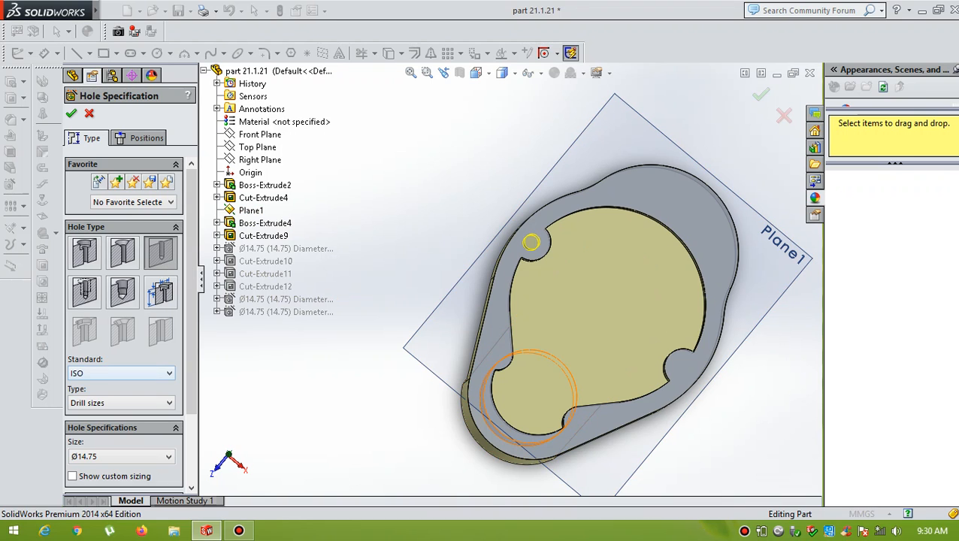
scroll(124, 323, "down", 3)
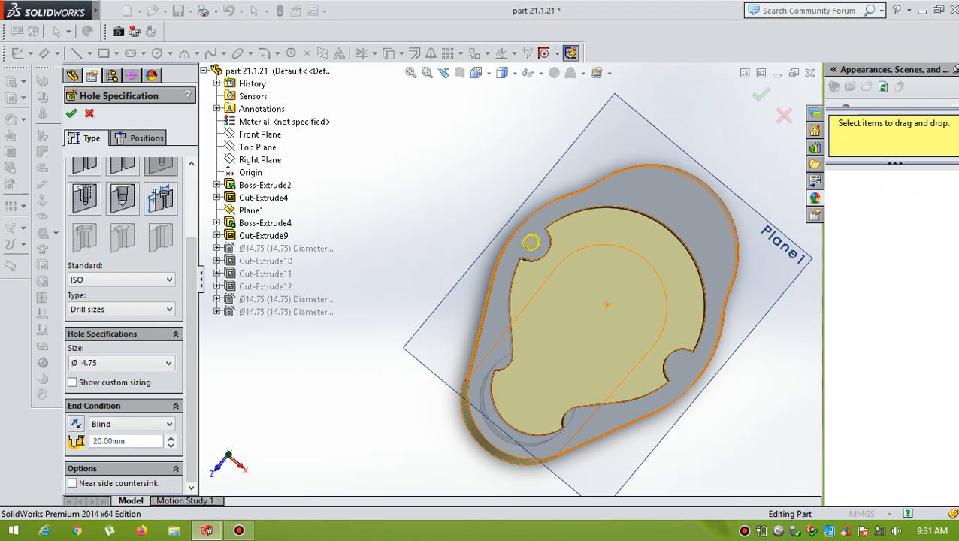
left_click(147, 138)
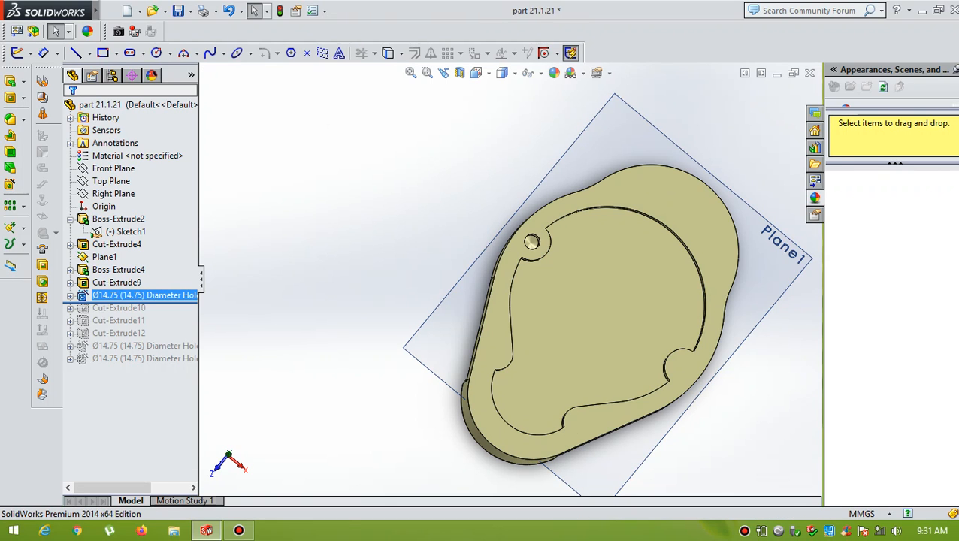
Step: Roll the model forward to include Cut-Extrude10 and open the sketch behind it
left_click_drag(130, 303, 130, 315)
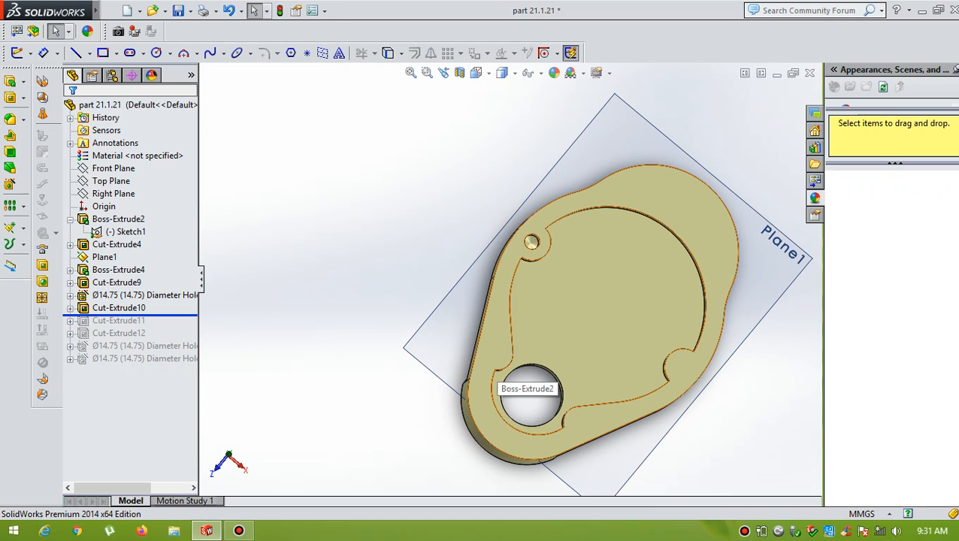
scroll(616, 294, "up", 1)
scroll(616, 293, "down", 2)
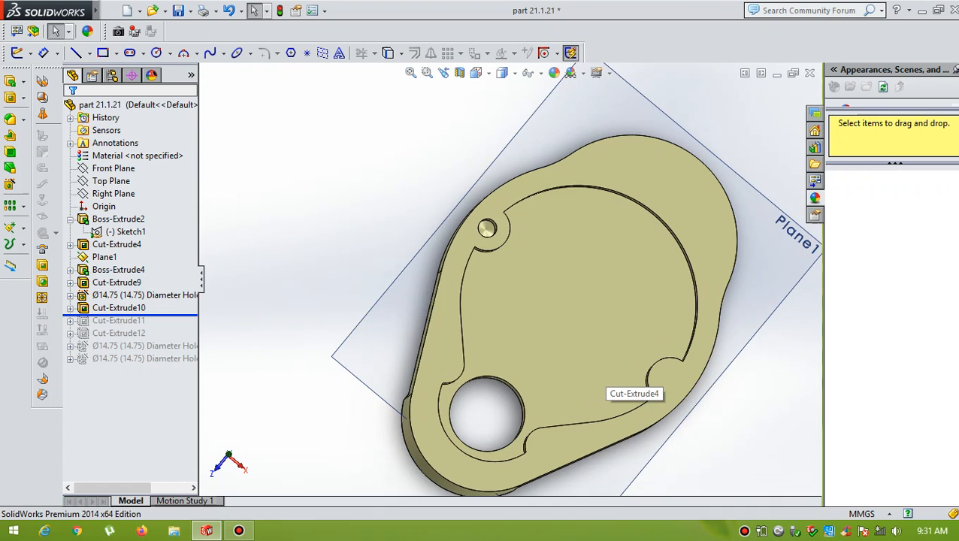
left_click(118, 308)
right_click(138, 307)
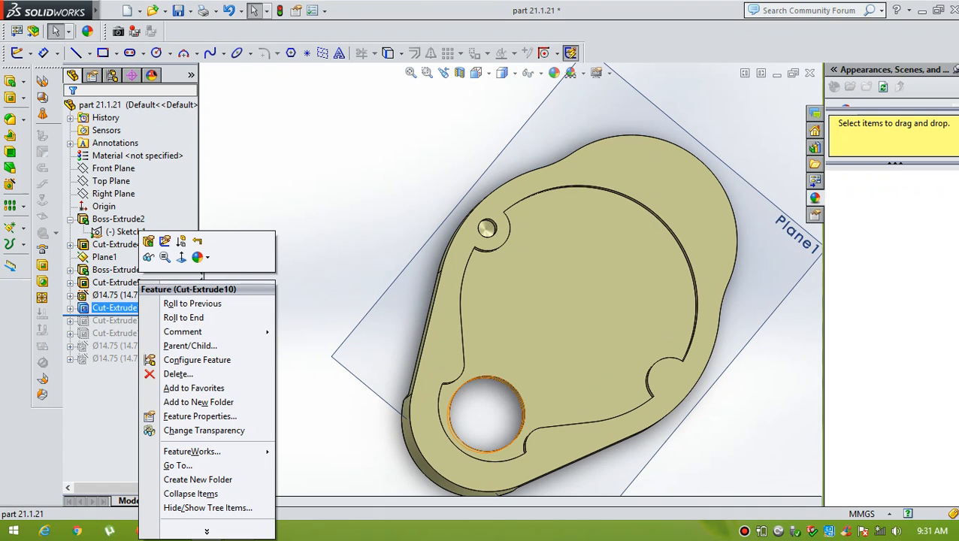
left_click(164, 241)
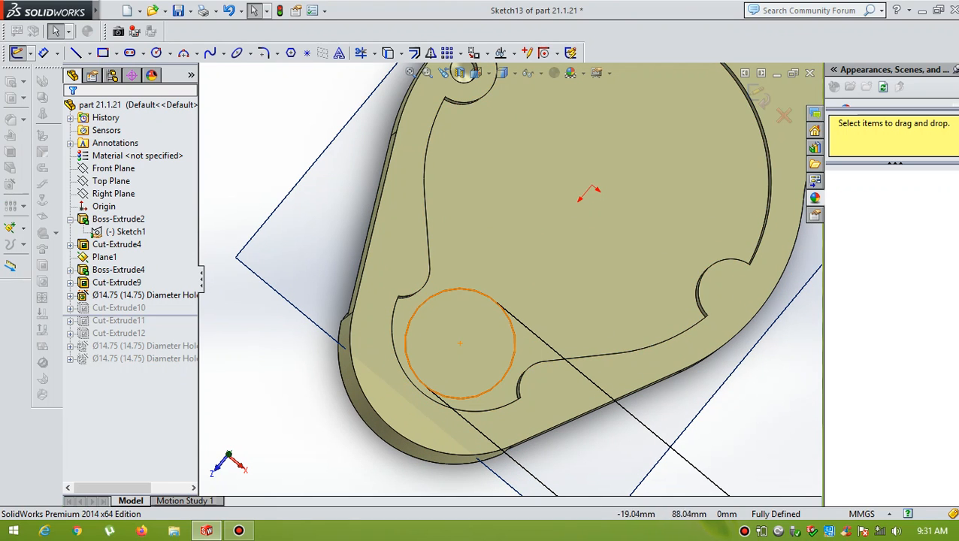
Step: View the recess floor face-on to examine the cut's circle and its diameter dimension, and exit the sketch
left_click(523, 280)
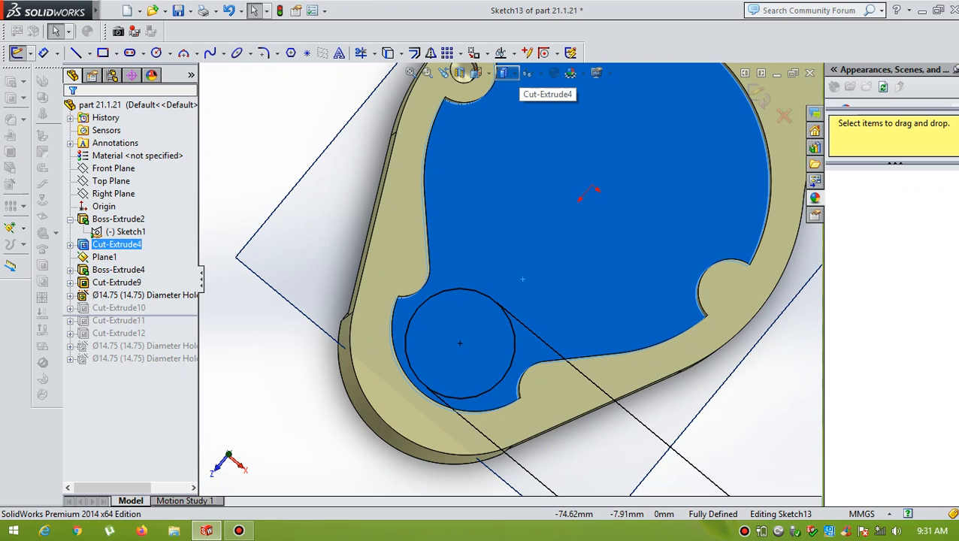
left_click(475, 73)
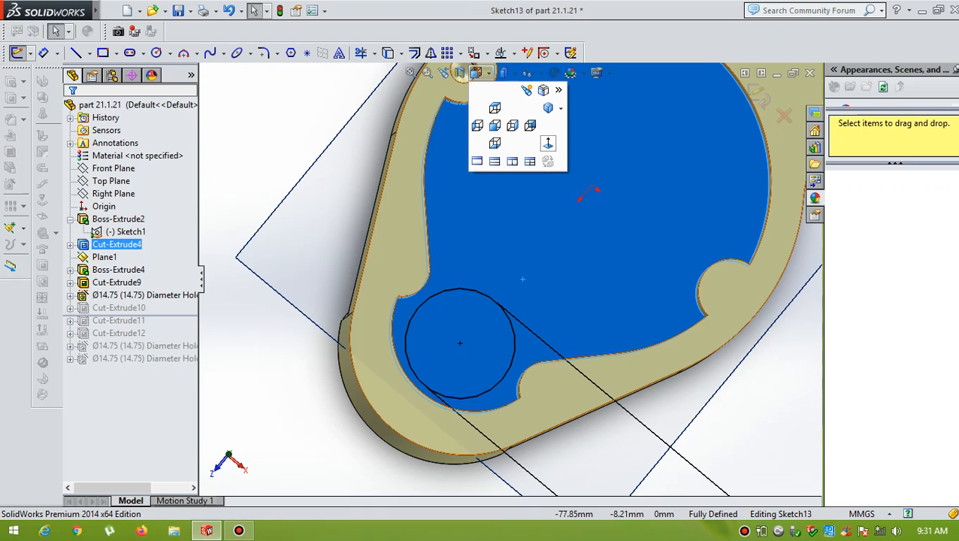
left_click(547, 143)
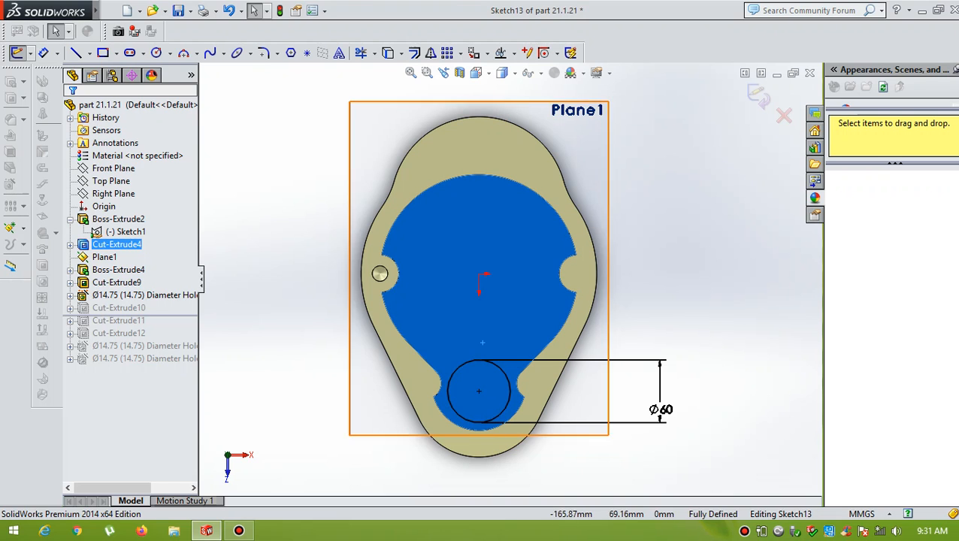
left_click(758, 96)
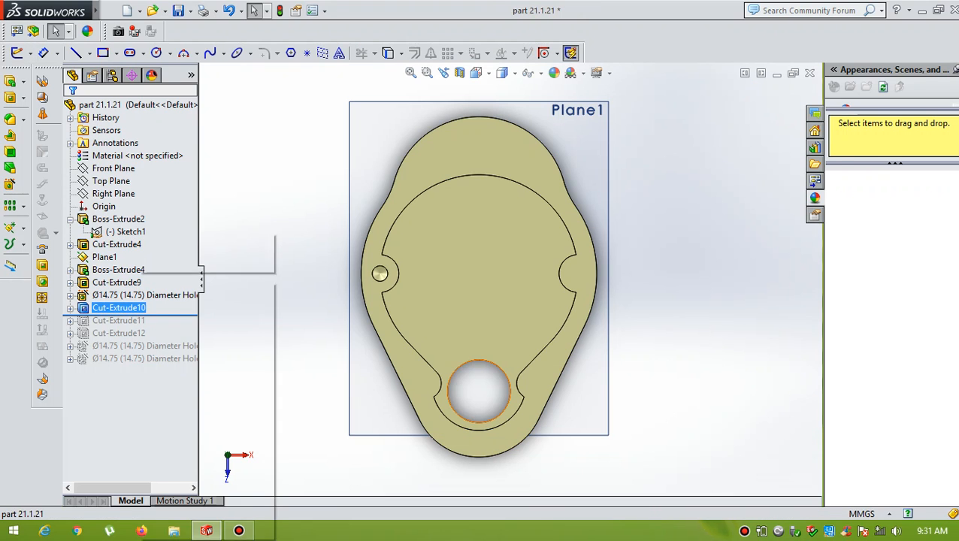
Step: Open the definition of Cut-Extrude10, inspect its end condition and cut preview from an angle, and accept it
right_click(132, 308)
left_click(161, 240)
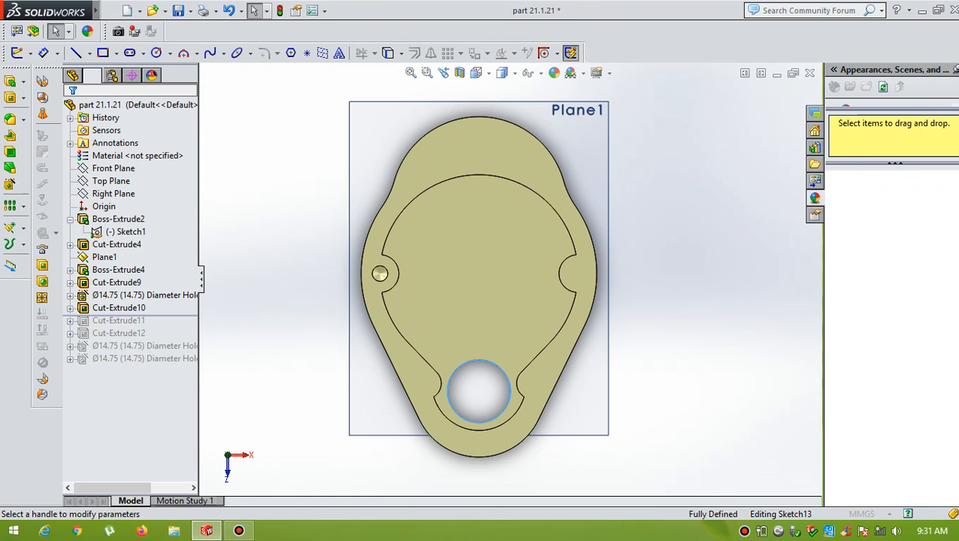
middle_click_drag(568, 432, 561, 390)
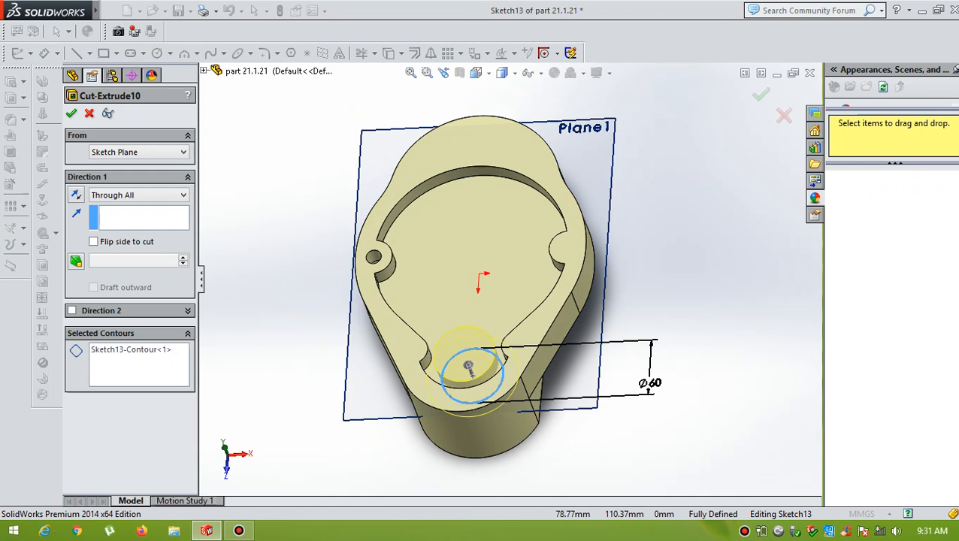
scroll(468, 367, "down", 2)
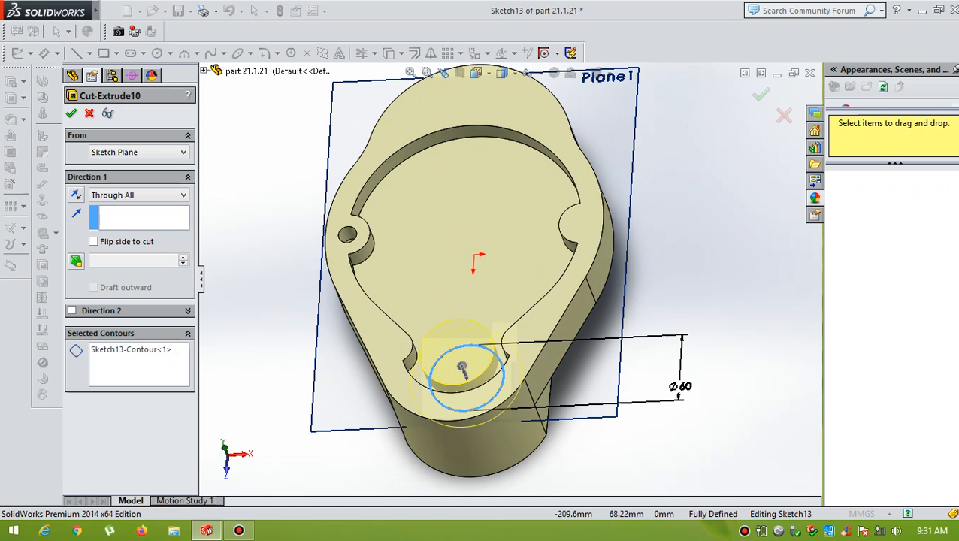
middle_click_drag(462, 368, 473, 386)
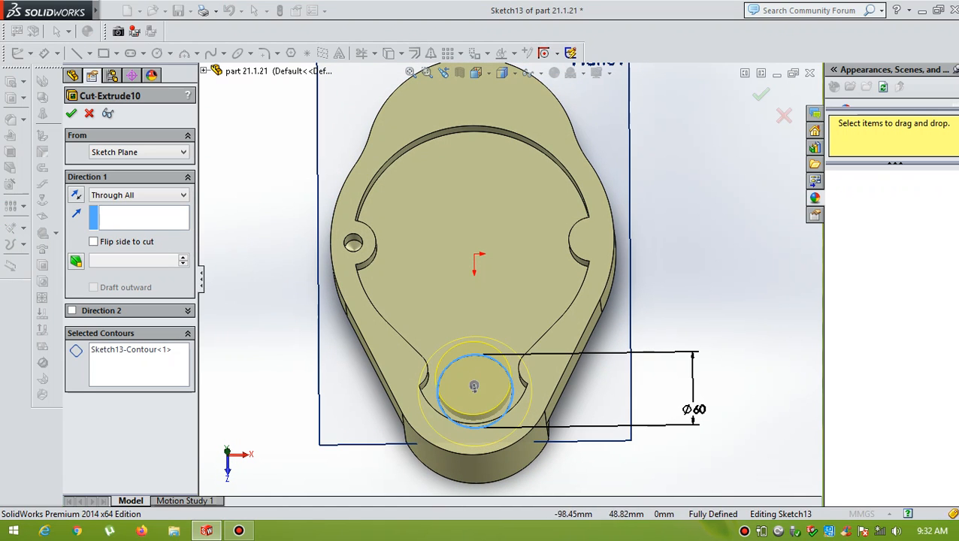
key("Return")
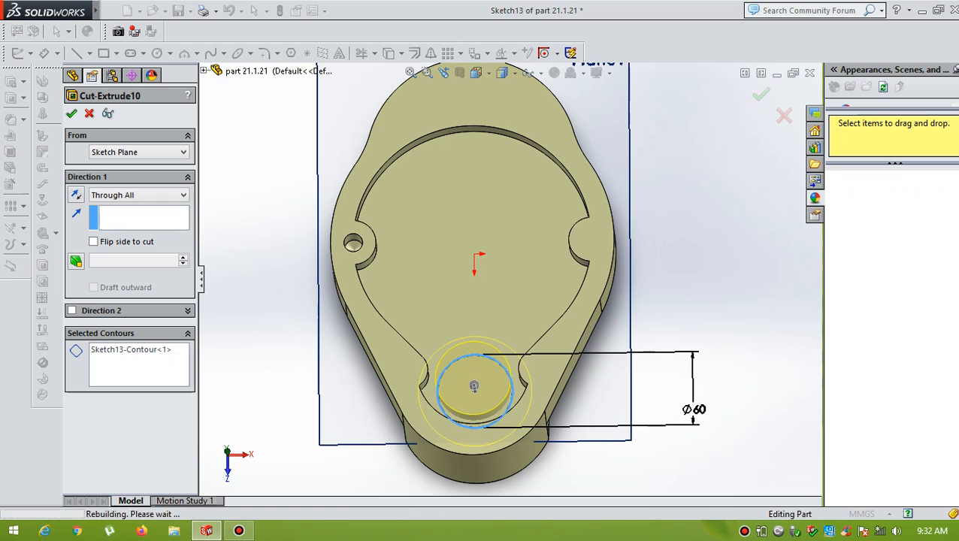
middle_click_drag(474, 368, 475, 375)
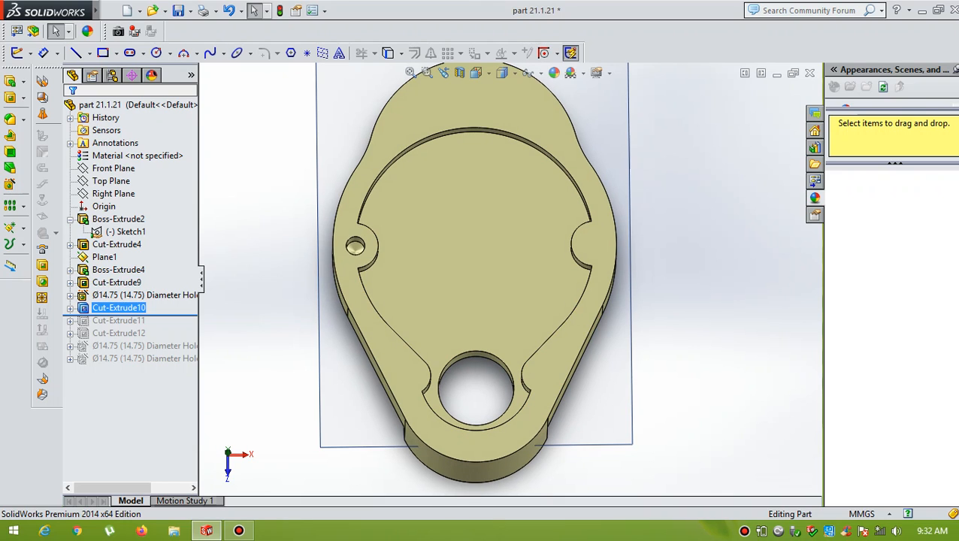
Step: Roll the model forward to include Cut-Extrude11, open its sketch to examine the central circle, and exit it
left_click(130, 316)
key("Down")
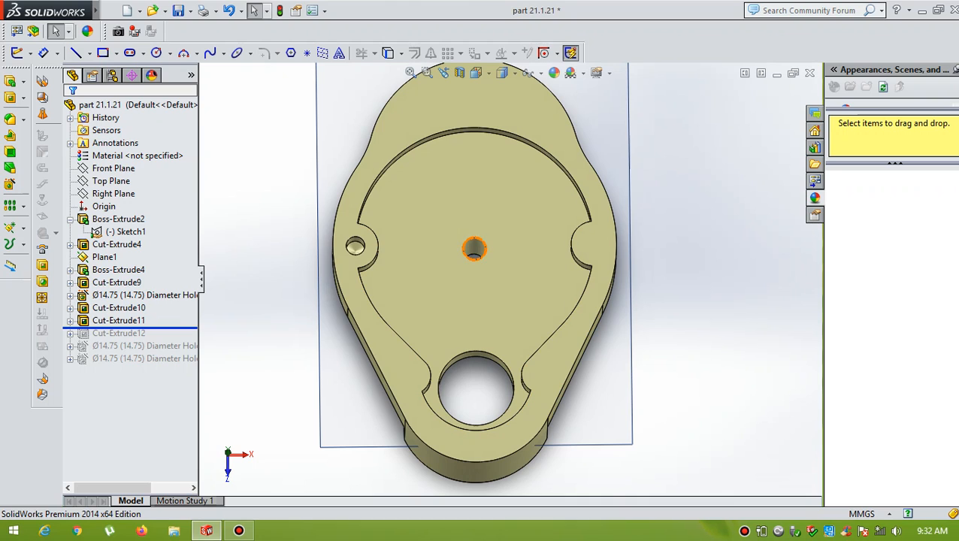
left_click(118, 320)
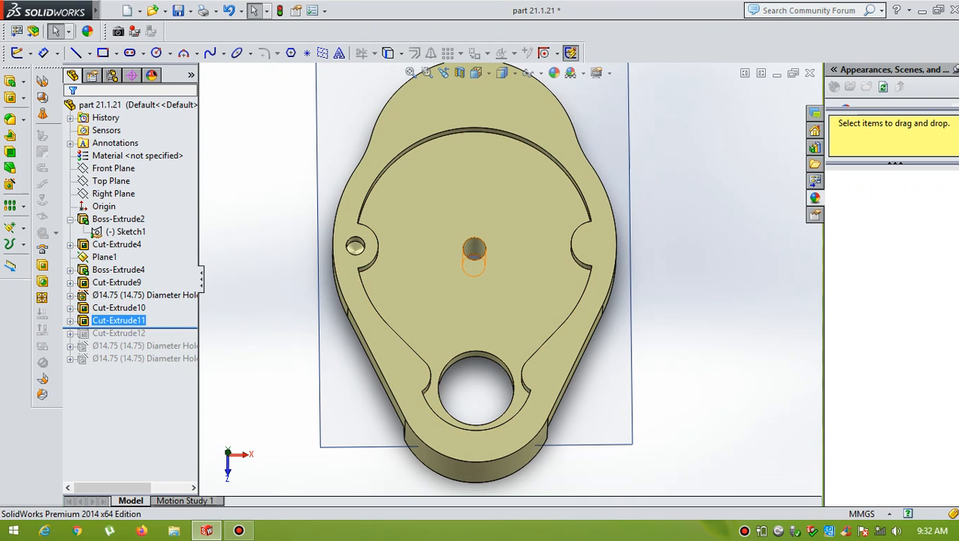
right_click(128, 321)
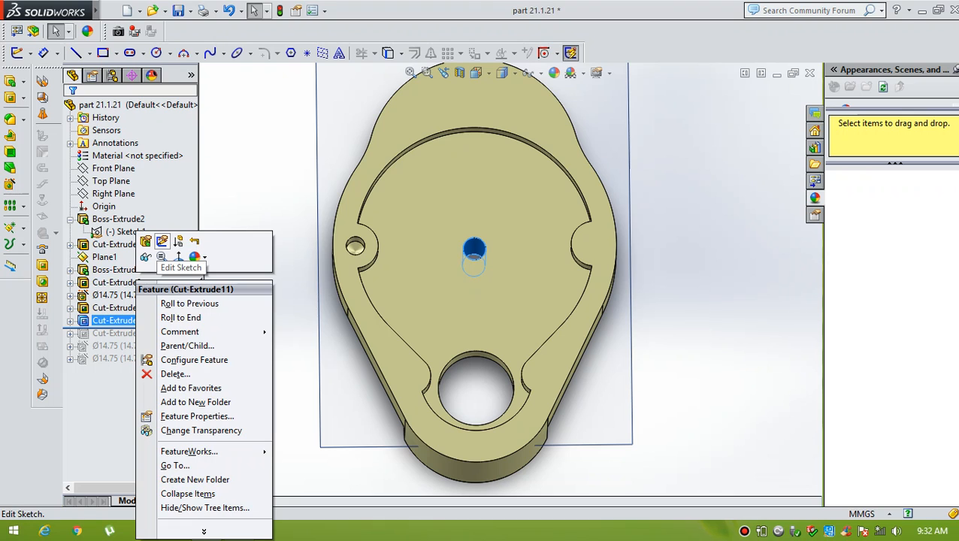
left_click(146, 257)
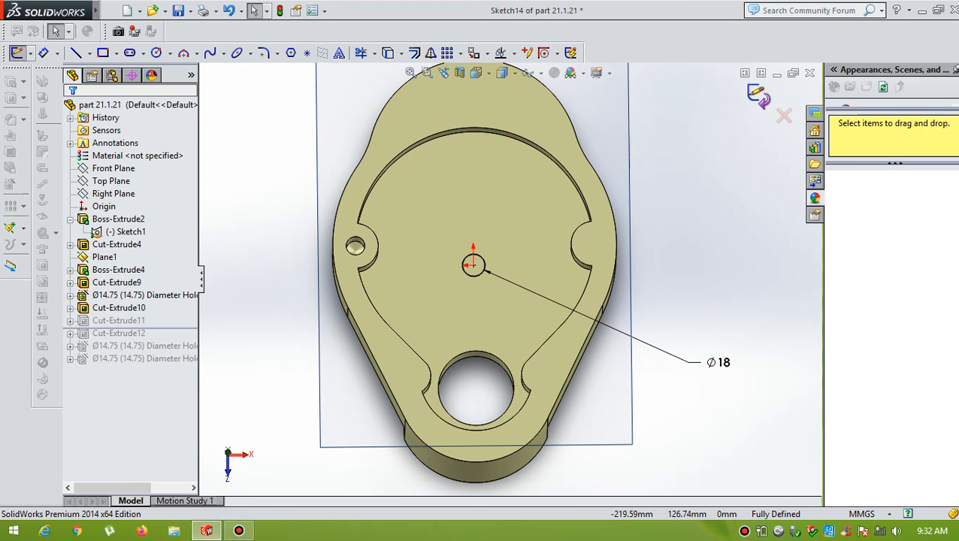
left_click(759, 96)
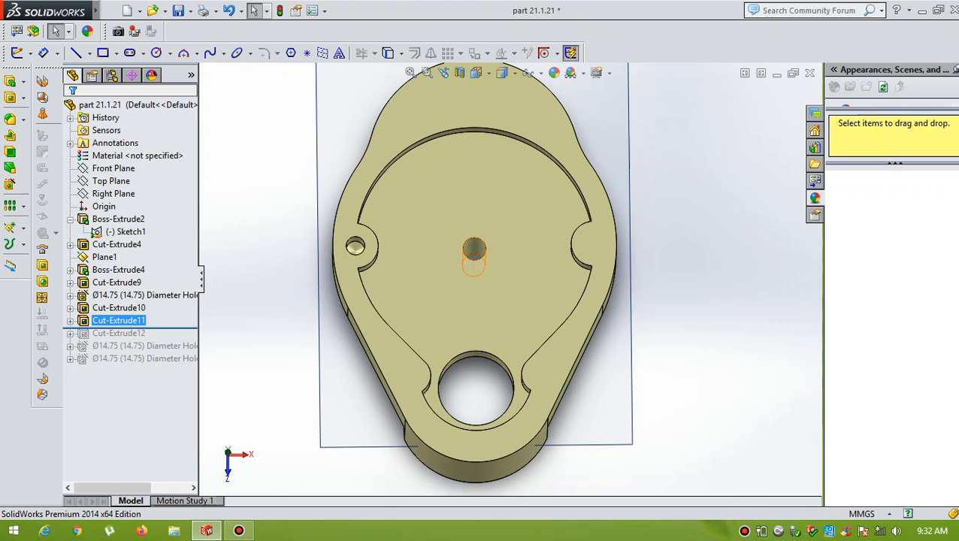
Step: Inspect the end condition and settings of Cut-Extrude11 and accept them
right_click(119, 320)
left_click(169, 240)
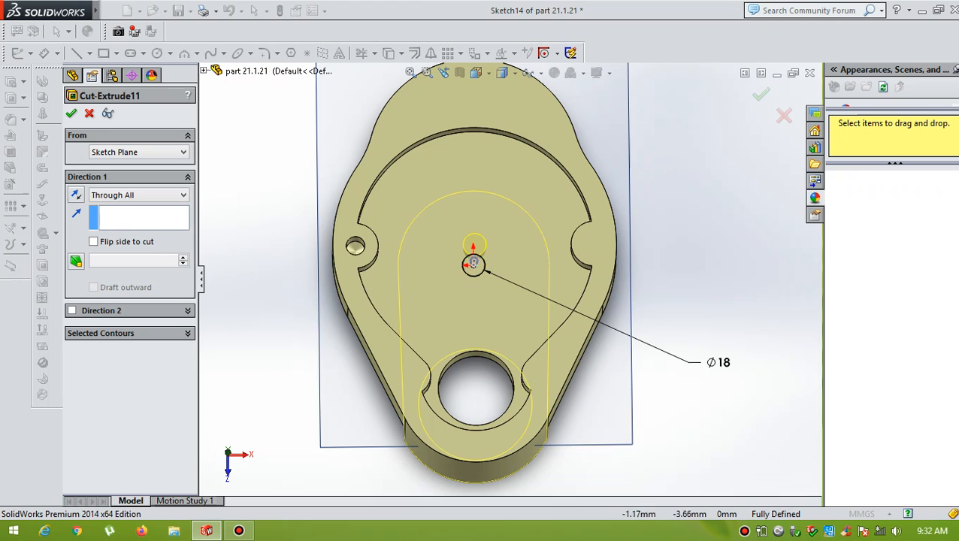
left_click(71, 113)
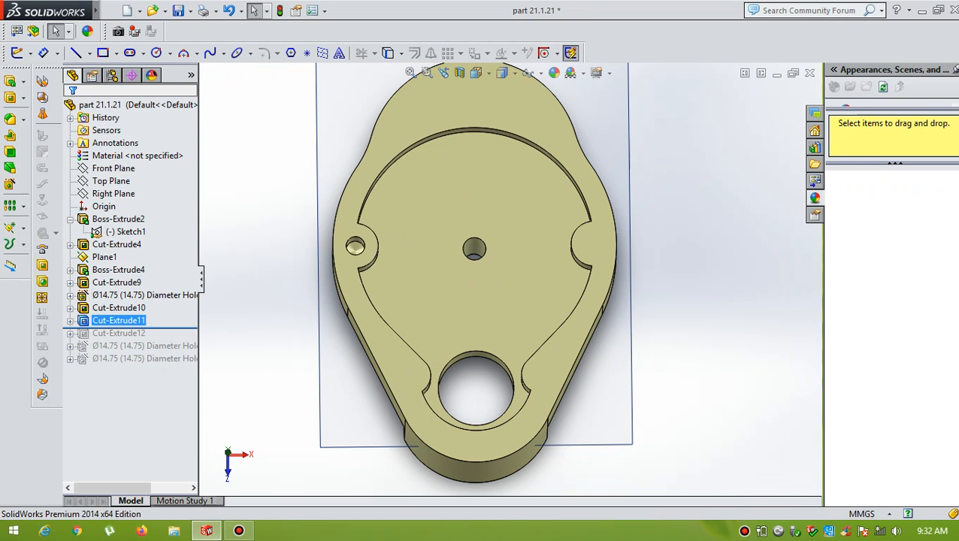
Step: Roll the model forward to include Cut-Extrude12, open its sketch to examine the central circle face-on, and exit it
left_click_drag(119, 328, 119, 341)
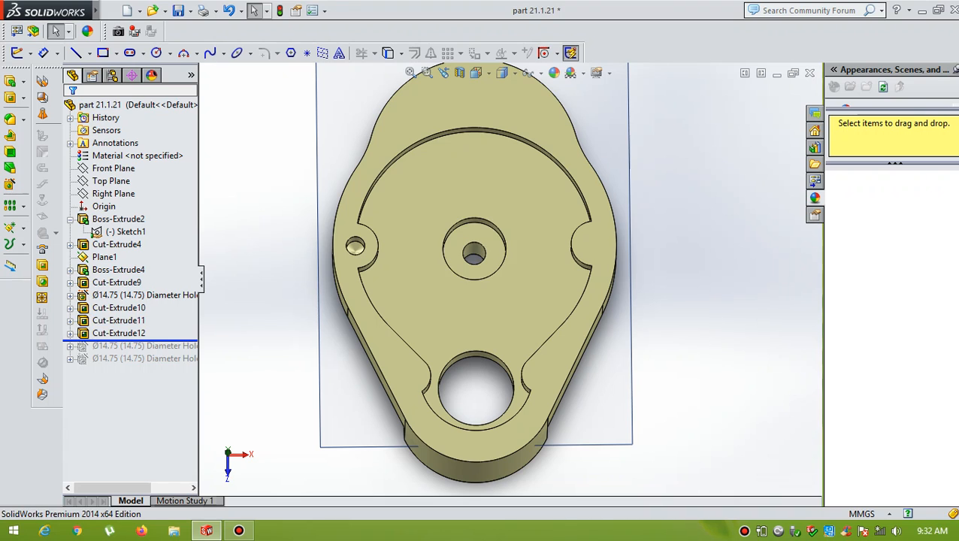
right_click(128, 333)
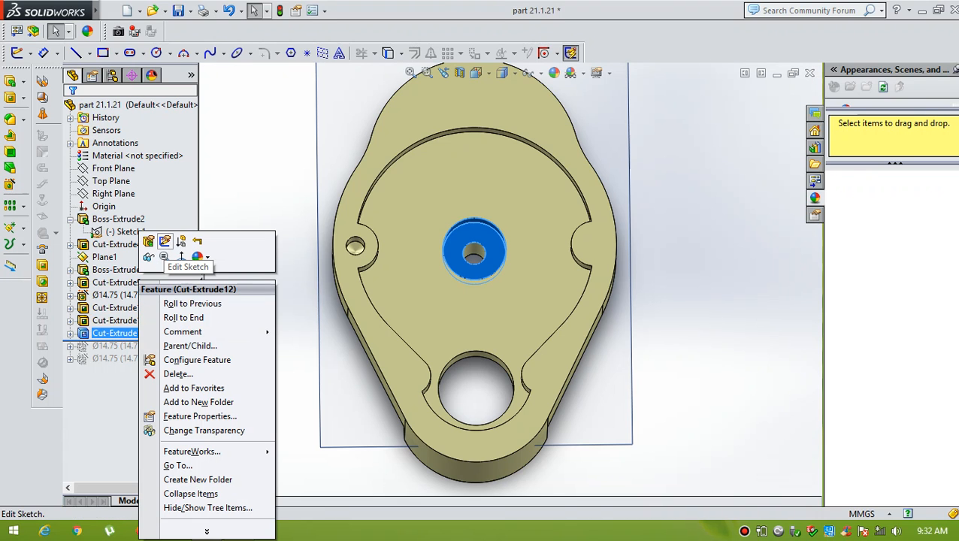
left_click(166, 242)
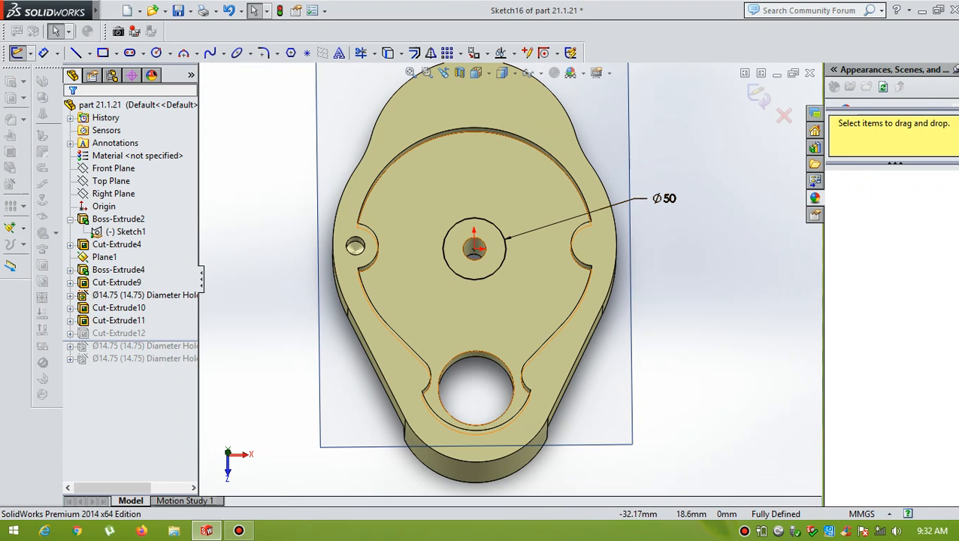
left_click(469, 219)
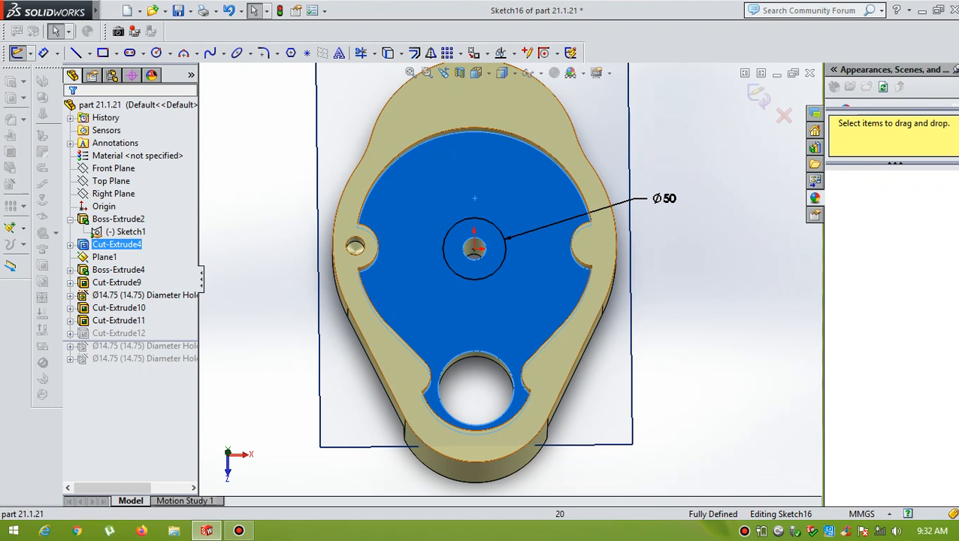
left_click(476, 73)
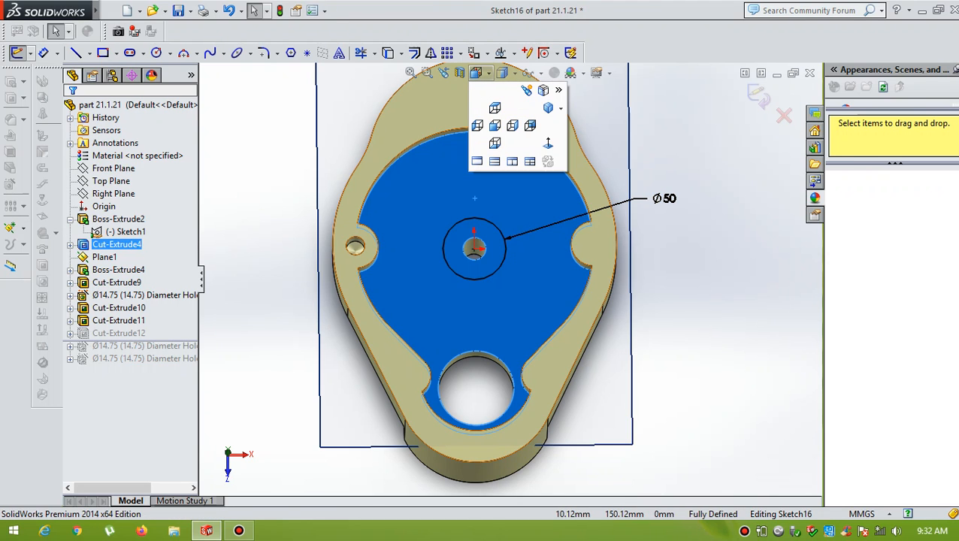
left_click(548, 143)
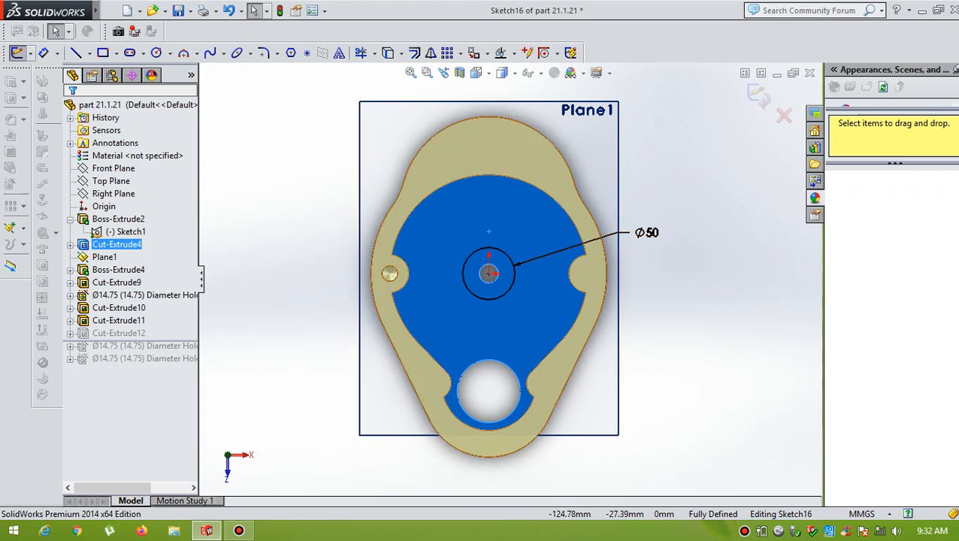
left_click(757, 96)
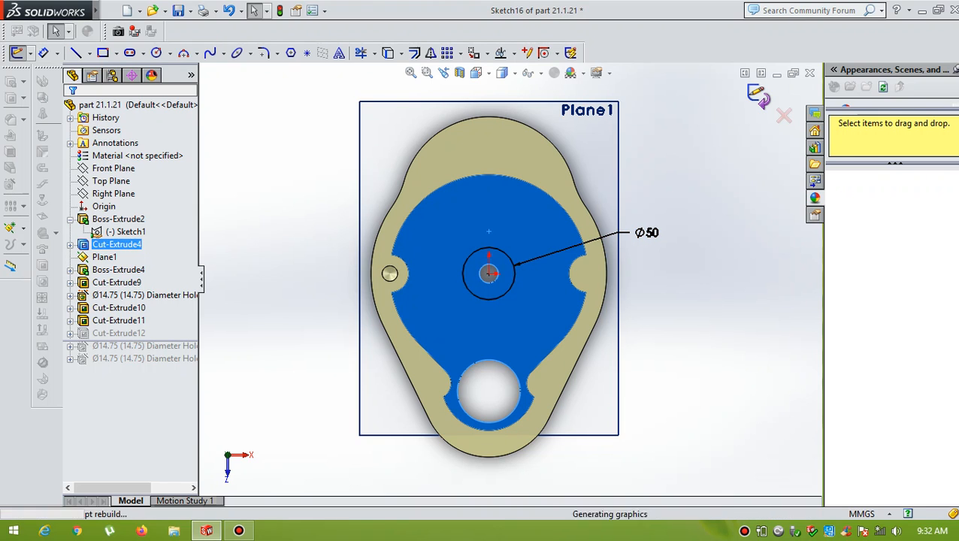
Step: Open the definition of Cut-Extrude12, inspect its blind depth and angled preview, compare the reversed cut direction, and accept the original direction
right_click(119, 333)
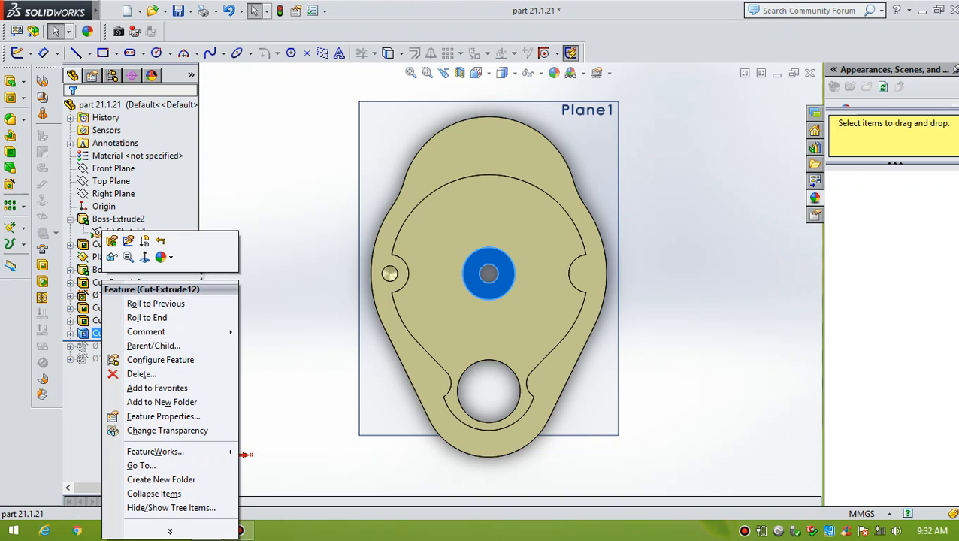
left_click(121, 242)
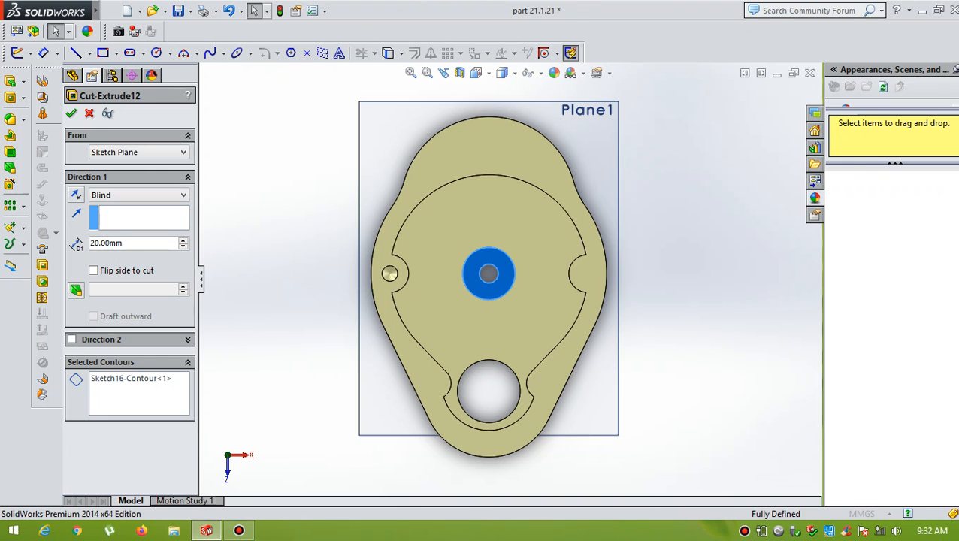
left_click(143, 243)
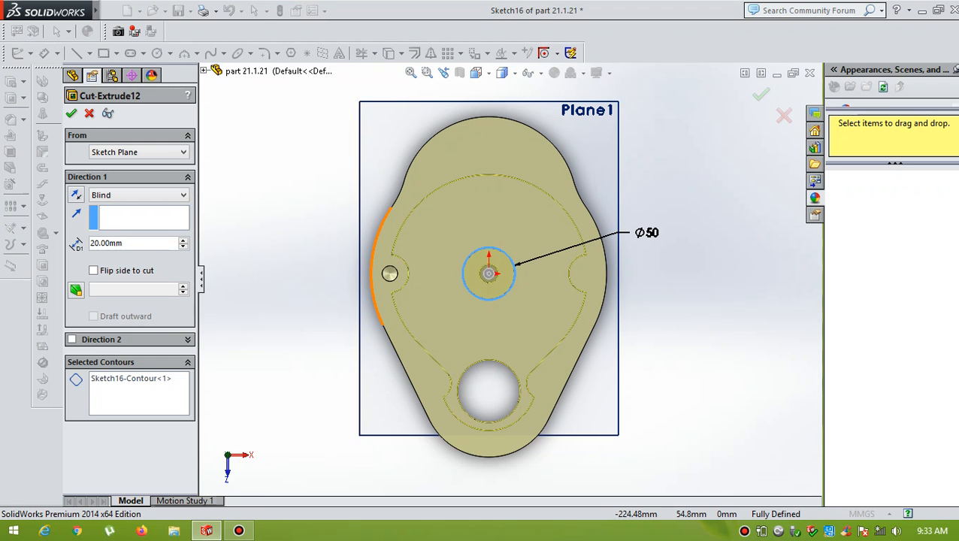
middle_click_drag(631, 346, 572, 290)
scroll(517, 264, "down", 2)
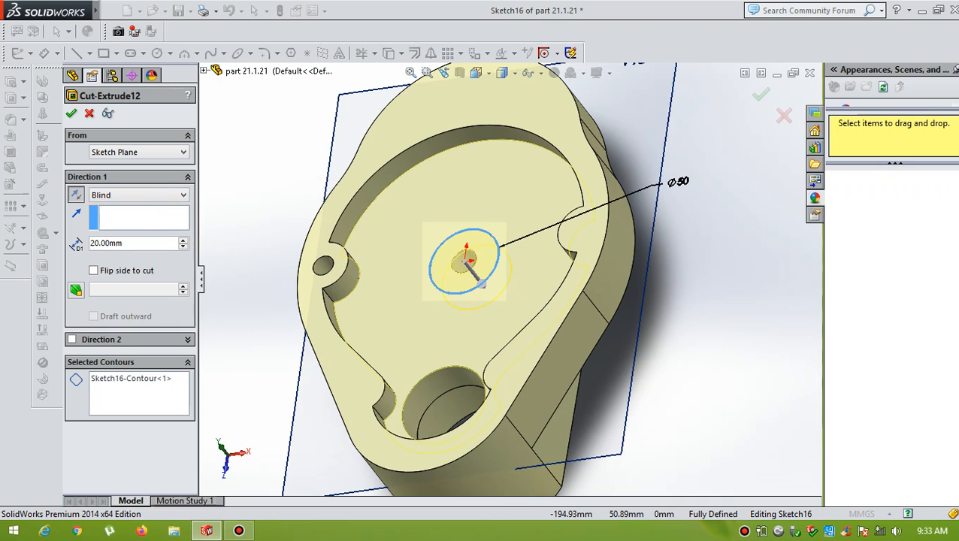
left_click(76, 195)
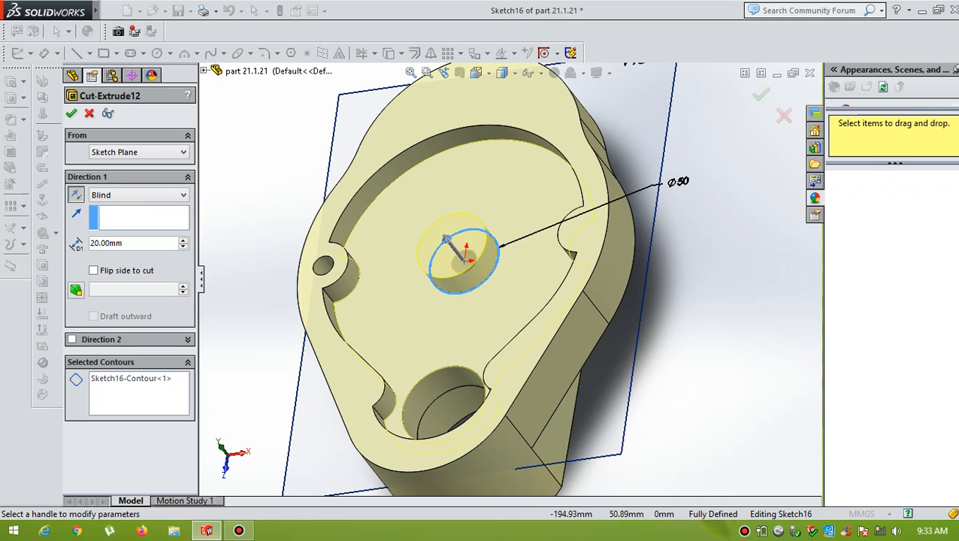
left_click(76, 195)
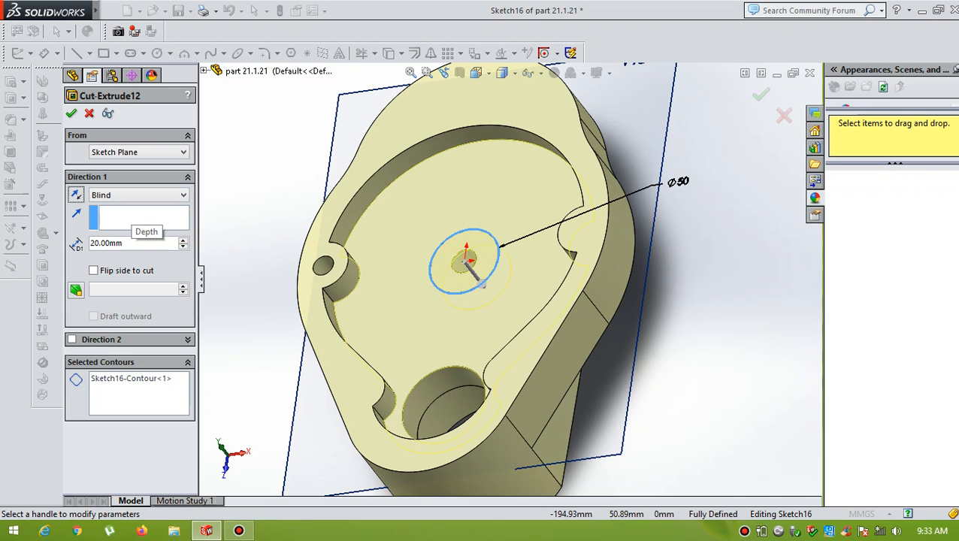
left_click(70, 112)
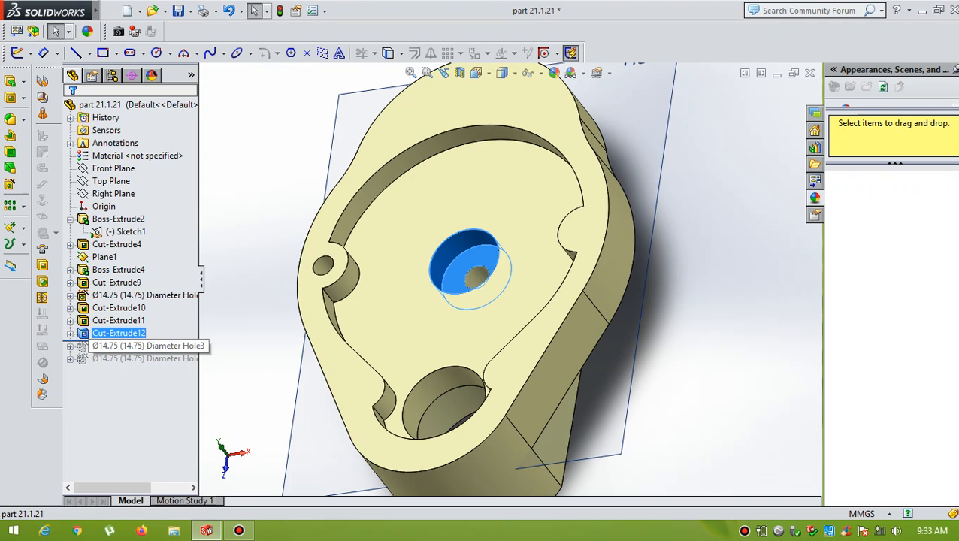
Step: Roll the model forward through the last two Ø14.75 hole features and view the complete plate from an angle
left_click_drag(75, 340, 75, 352)
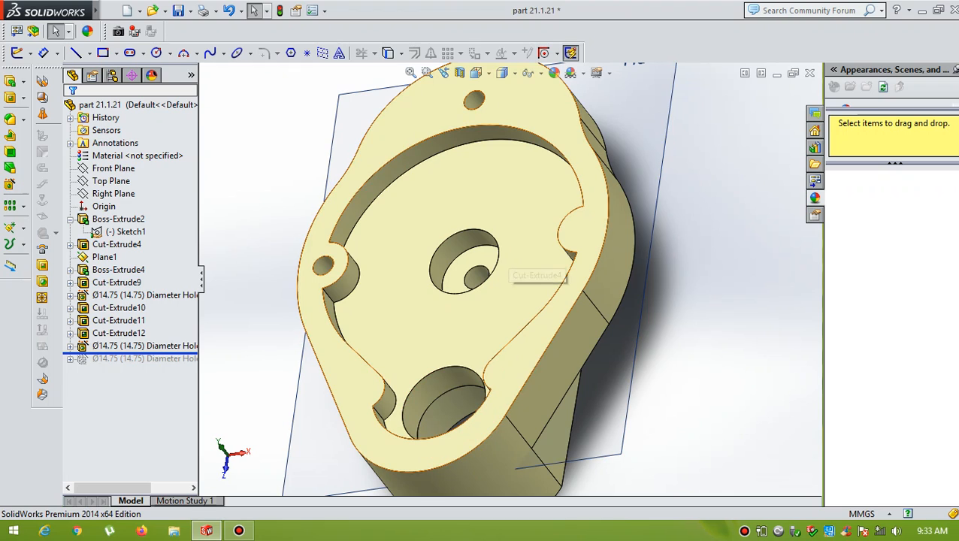
left_click_drag(75, 353, 75, 365)
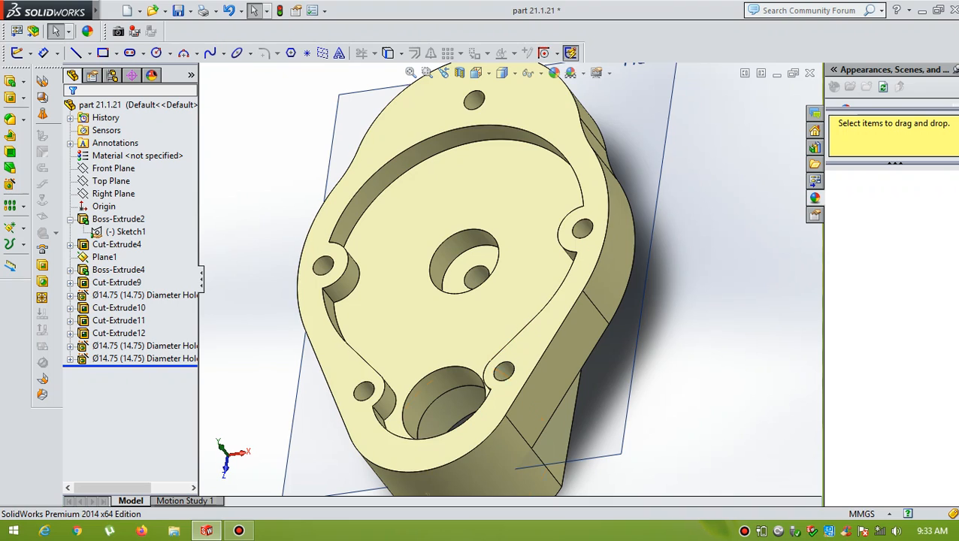
middle_click_drag(576, 404, 519, 278)
scroll(503, 277, "up", 2)
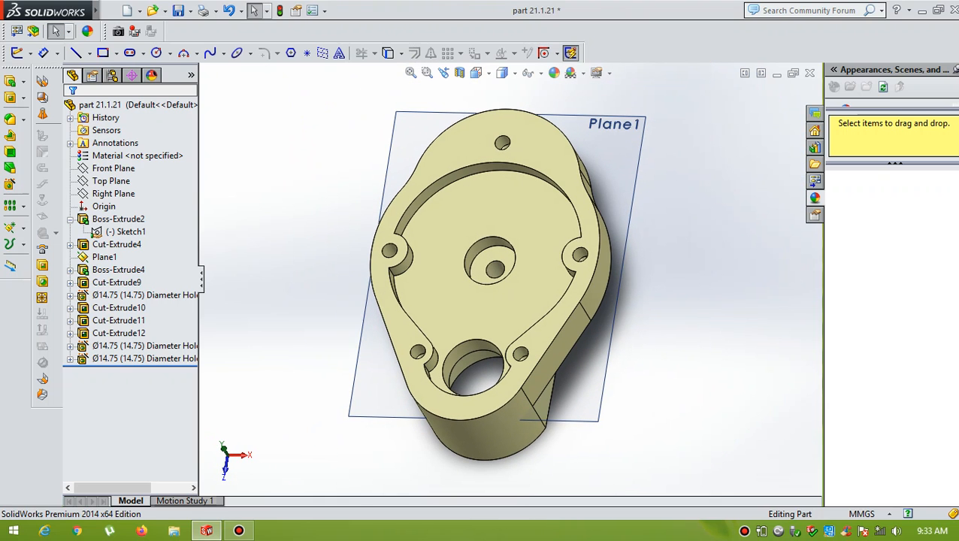
scroll(690, 197, "down", 2)
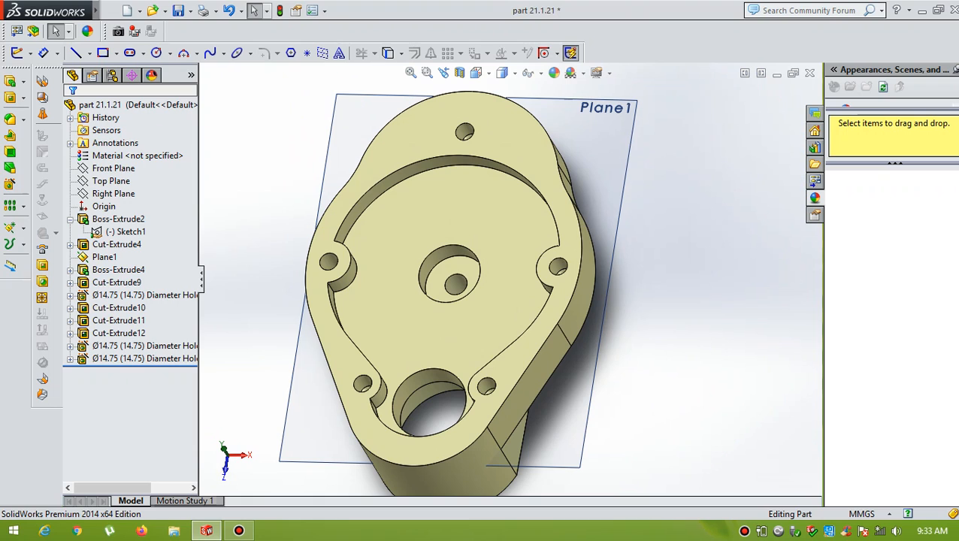